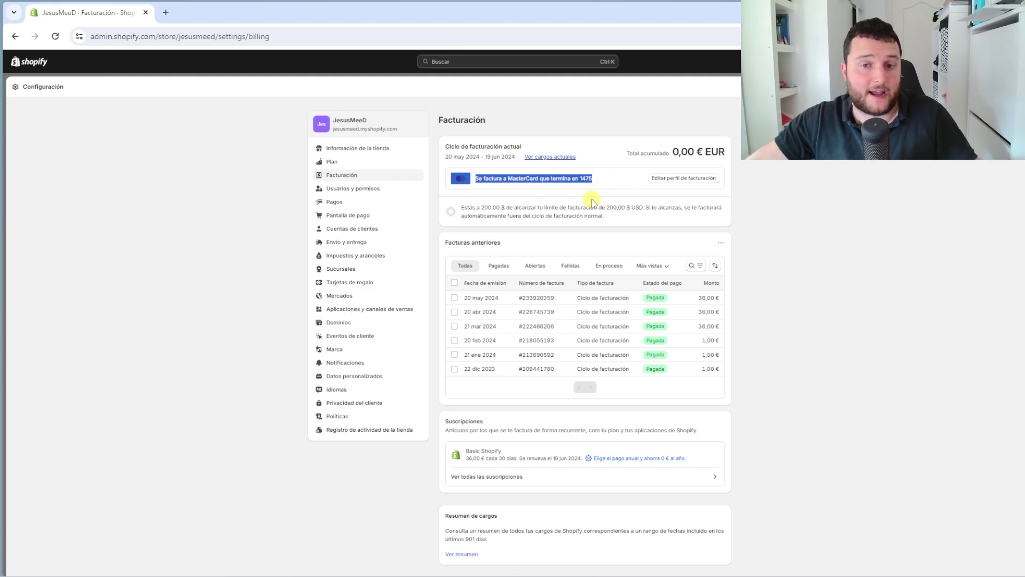
- Open the billing profile from the current billing cycle and view the form for adding a PayPal account, closing it without adding one
{"action": "left_click", "coordinate": [609, 181]}
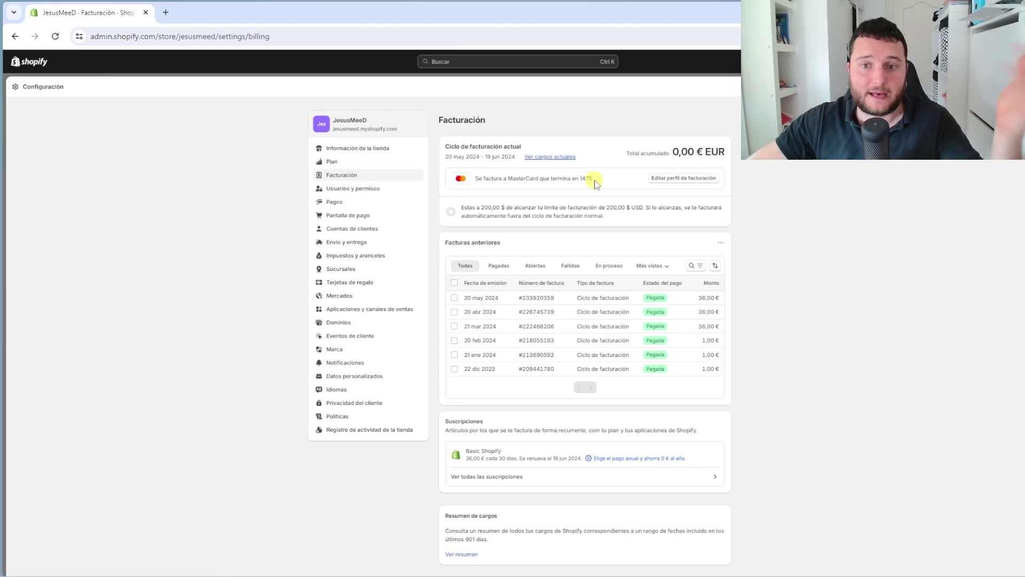
{"action": "left_click_drag", "start_coordinate": [592, 181], "coordinate": [581, 184]}
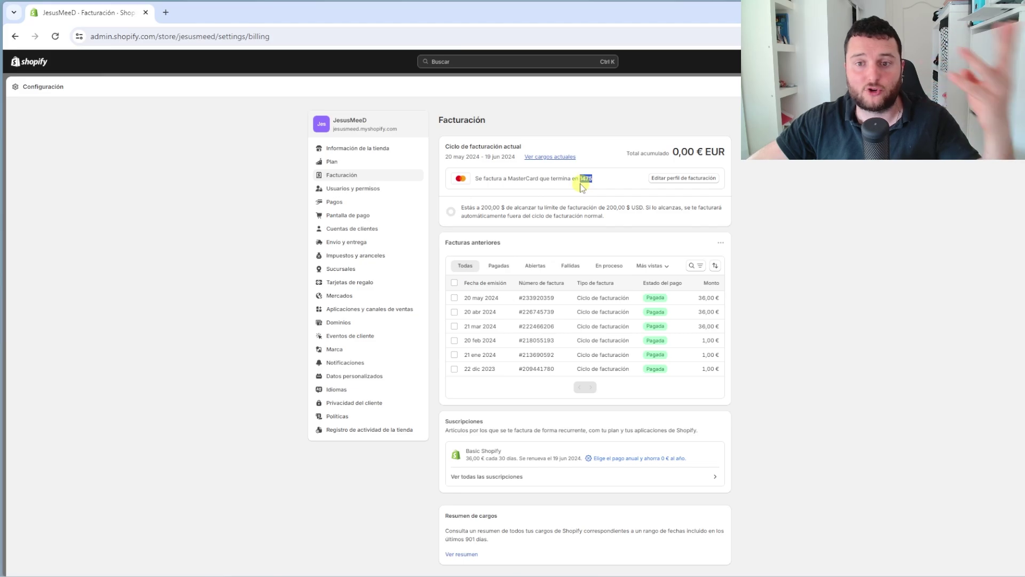
{"action": "left_click", "coordinate": [549, 185]}
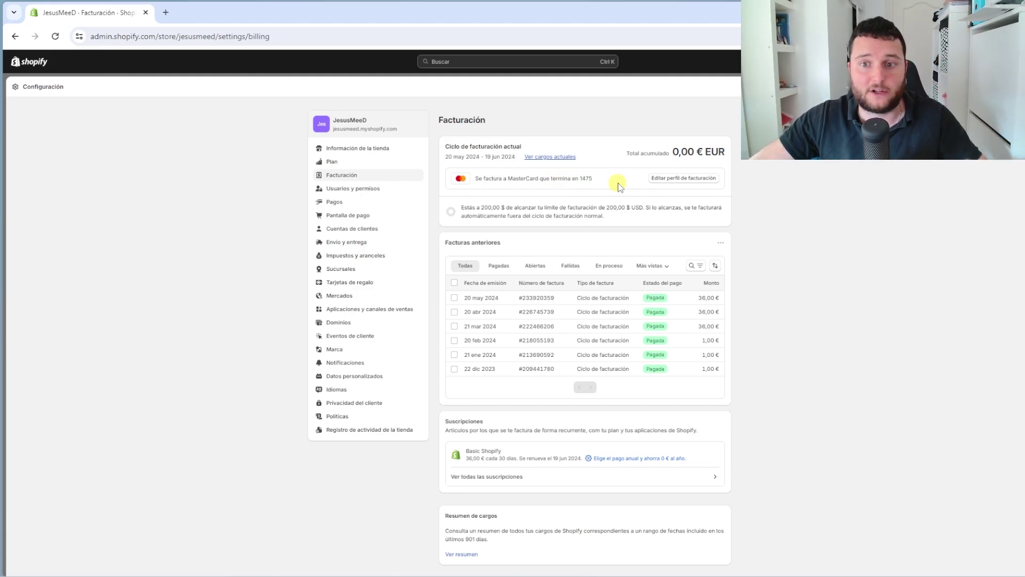
{"action": "left_click", "coordinate": [677, 182]}
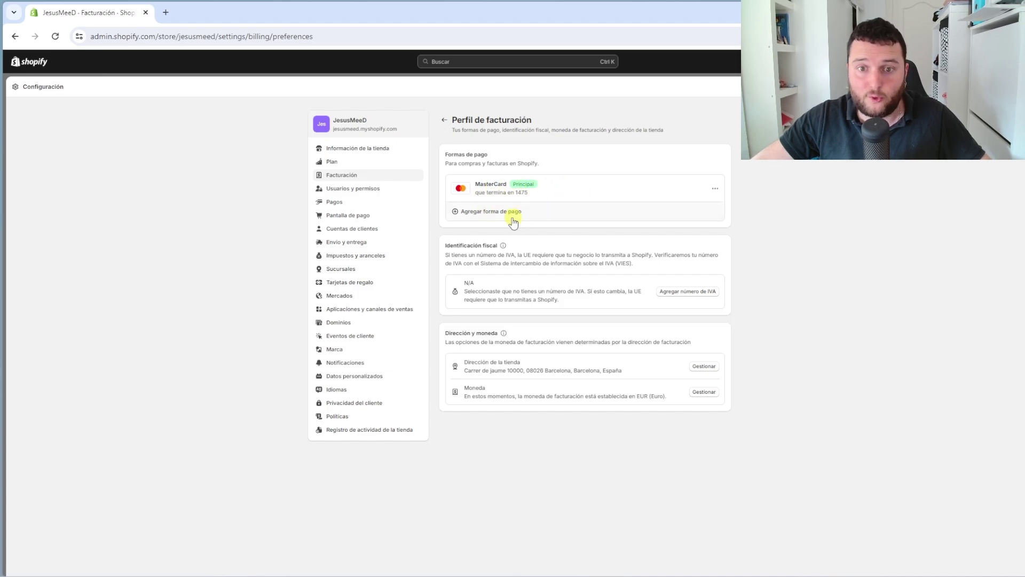
{"action": "left_click", "coordinate": [487, 215]}
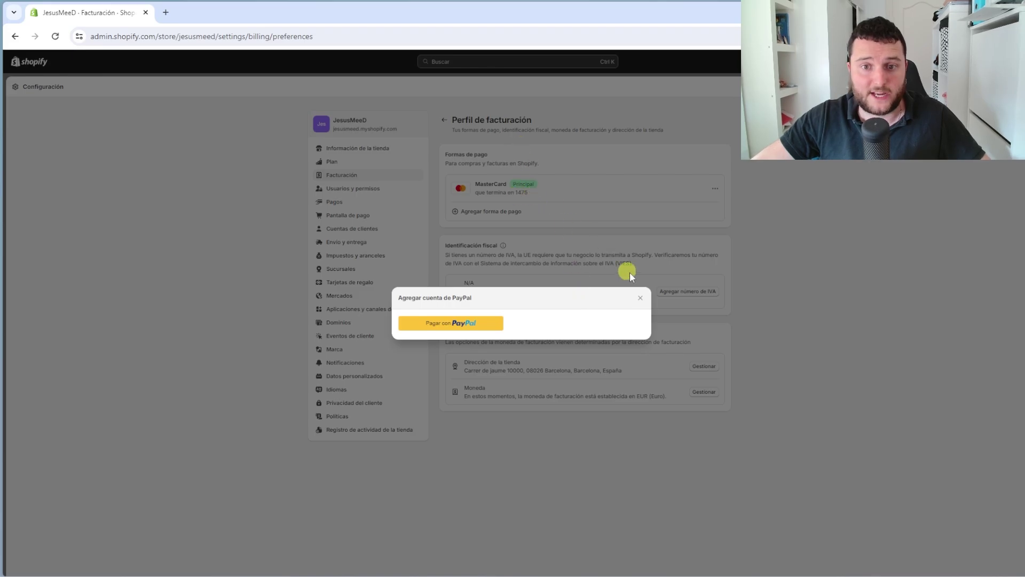
{"action": "left_click", "coordinate": [641, 298]}
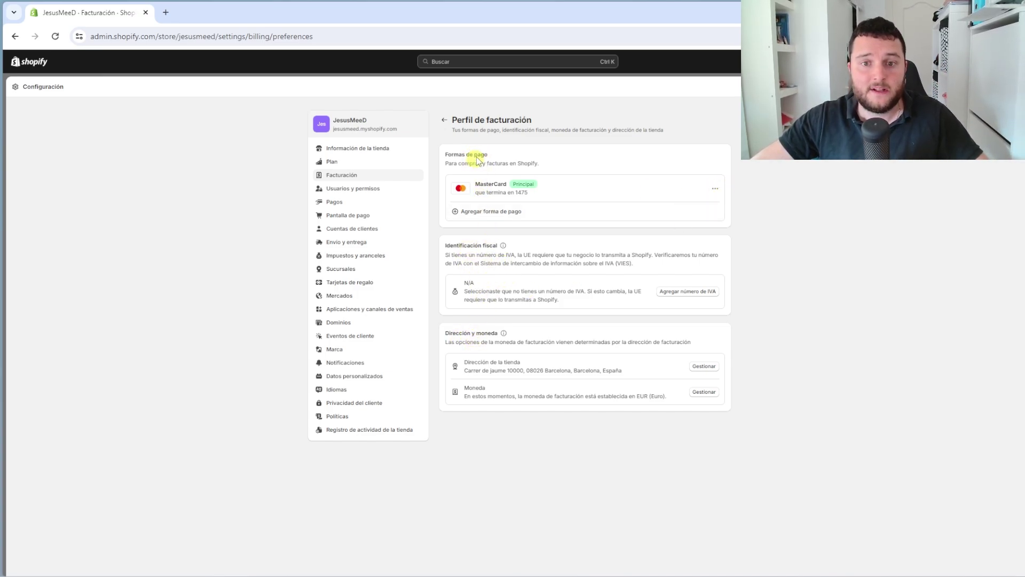
- Open the replacement form for the primary MasterCard and examine its card number, expiry date and security code fields
{"action": "left_click", "coordinate": [715, 190]}
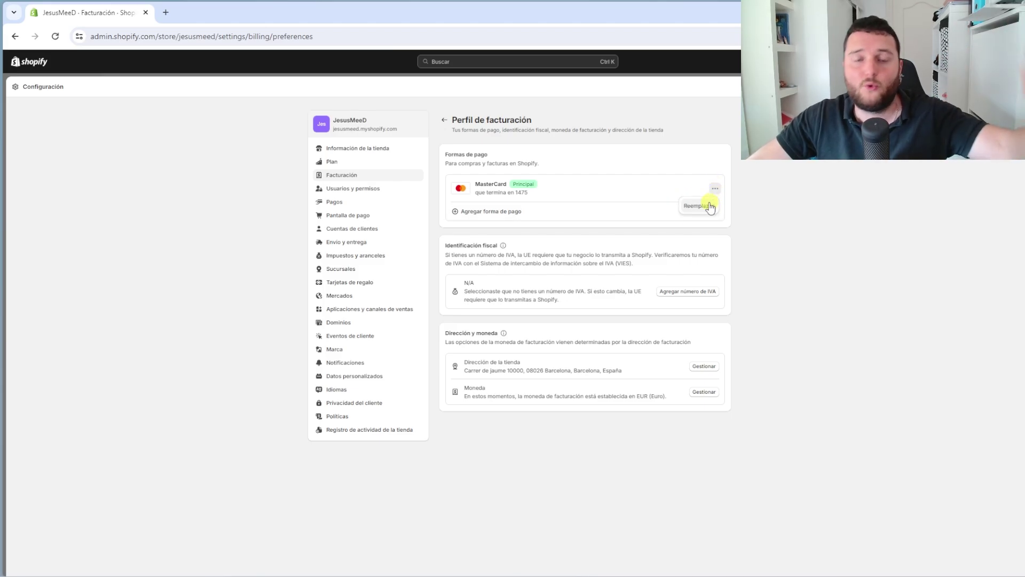
{"action": "left_click", "coordinate": [709, 205]}
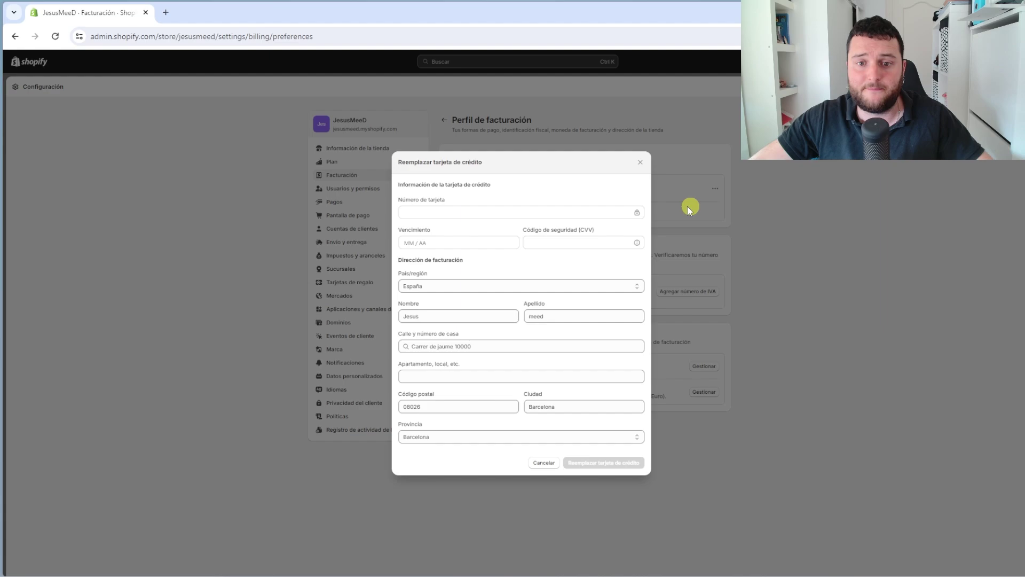
{"action": "left_click", "coordinate": [450, 213]}
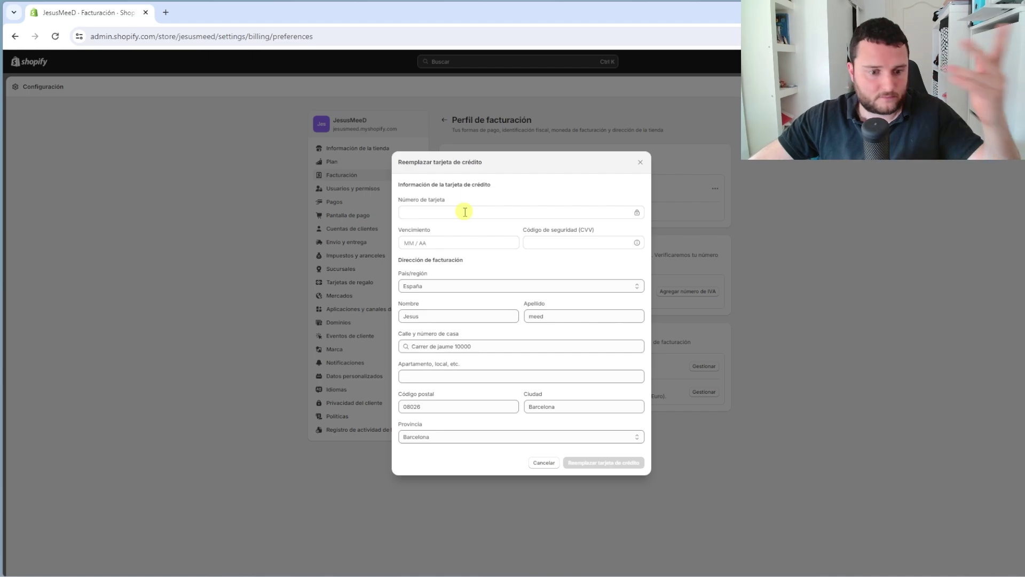
{"action": "left_click", "coordinate": [443, 245]}
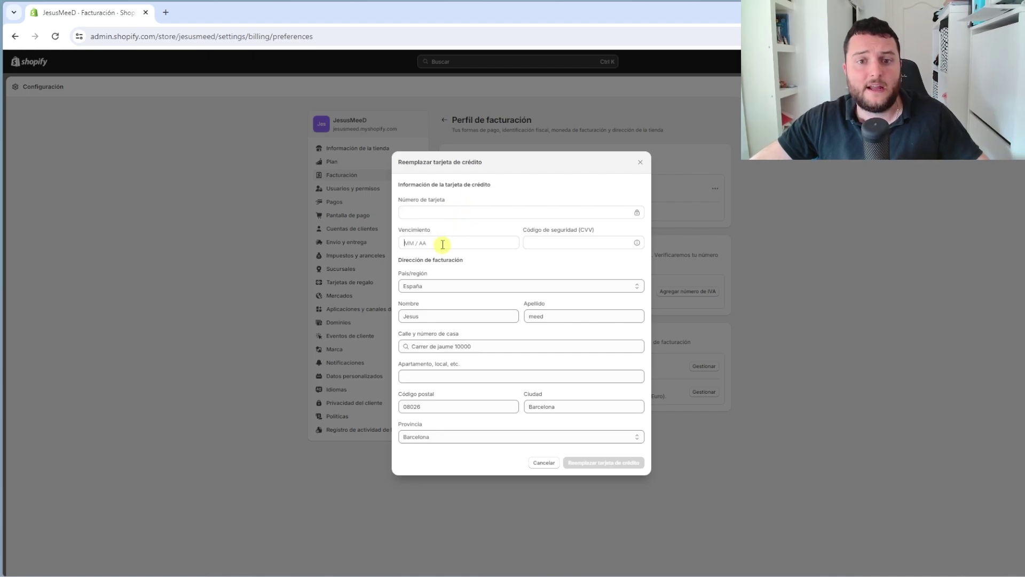
{"action": "left_click", "coordinate": [570, 246]}
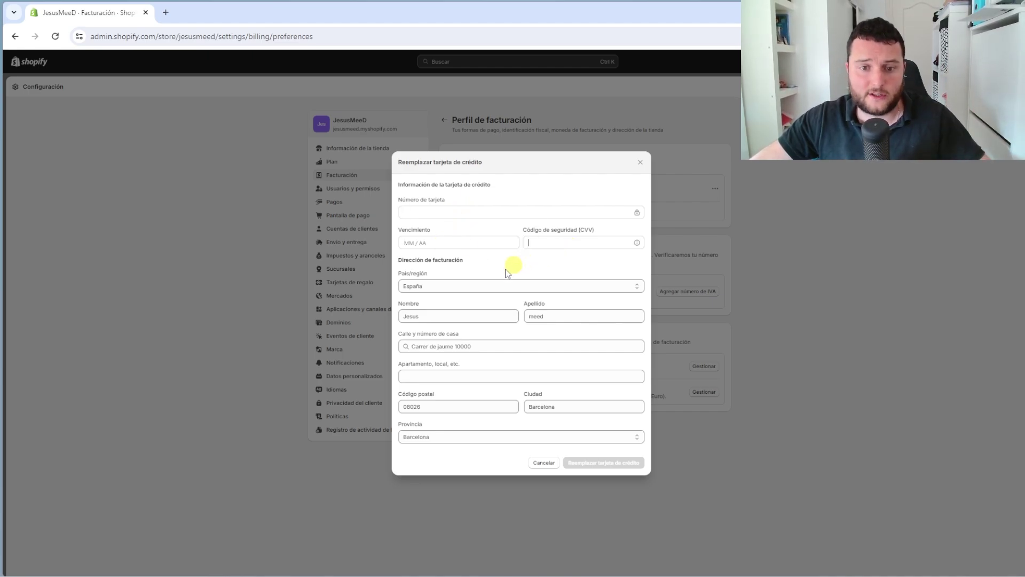
{"action": "left_click_drag", "start_coordinate": [466, 259], "coordinate": [396, 262]}
{"action": "left_click", "coordinate": [435, 263]}
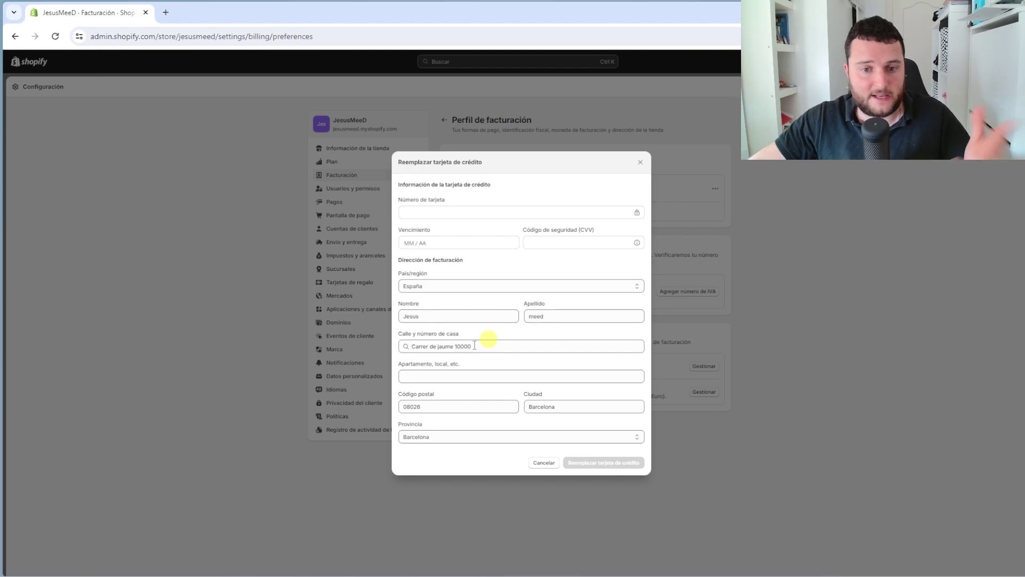
- Review the name, address and country fields of the card's billing address, and cancel the card replacement
{"action": "double_click", "coordinate": [549, 316]}
{"action": "double_click", "coordinate": [417, 315]}
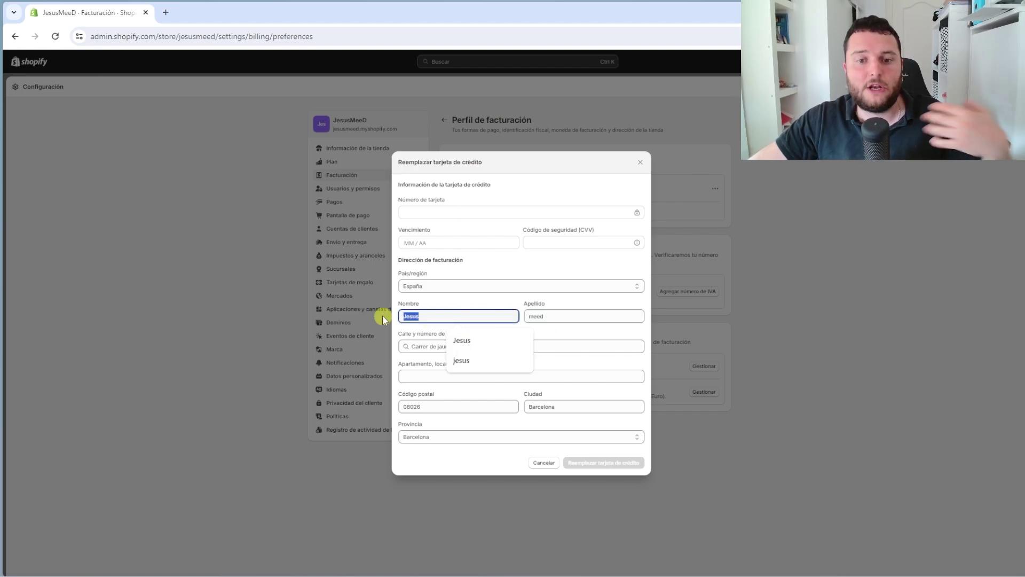
{"action": "left_click", "coordinate": [476, 304]}
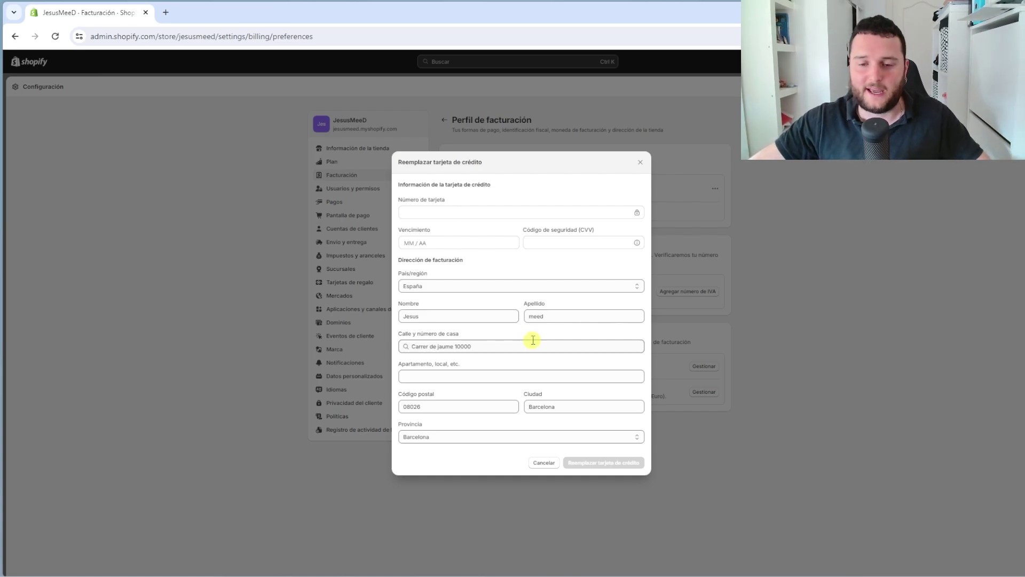
{"action": "left_click", "coordinate": [429, 376]}
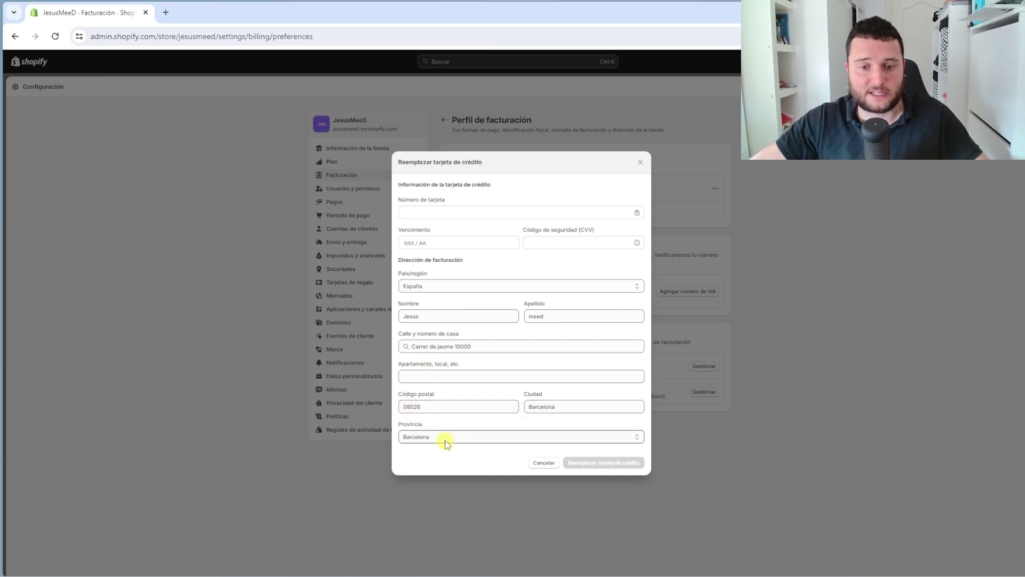
{"action": "left_click", "coordinate": [566, 286]}
{"action": "scroll", "coordinate": [492, 353], "scroll_direction": "down", "scroll_amount": 5}
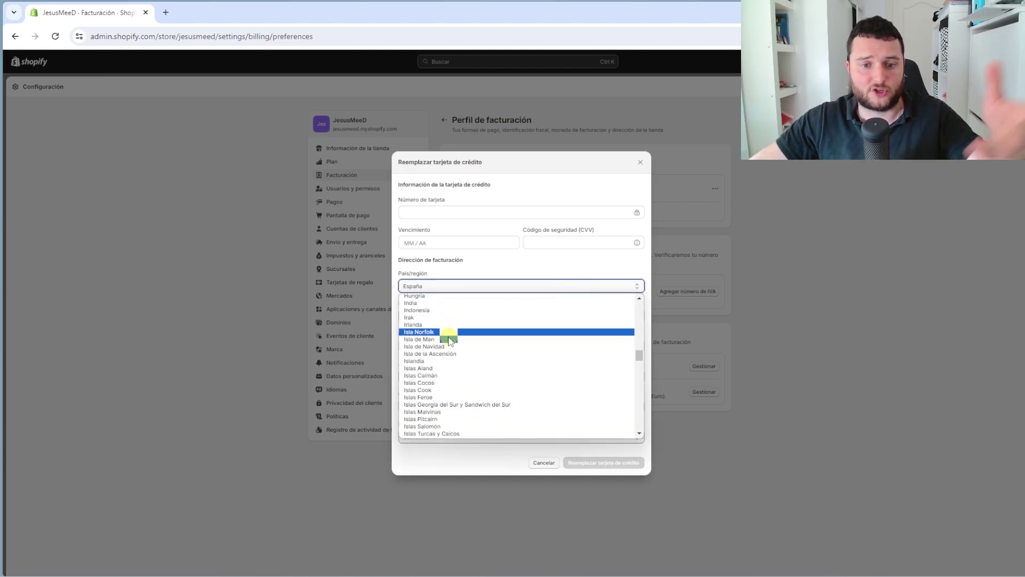
{"action": "left_click", "coordinate": [493, 268]}
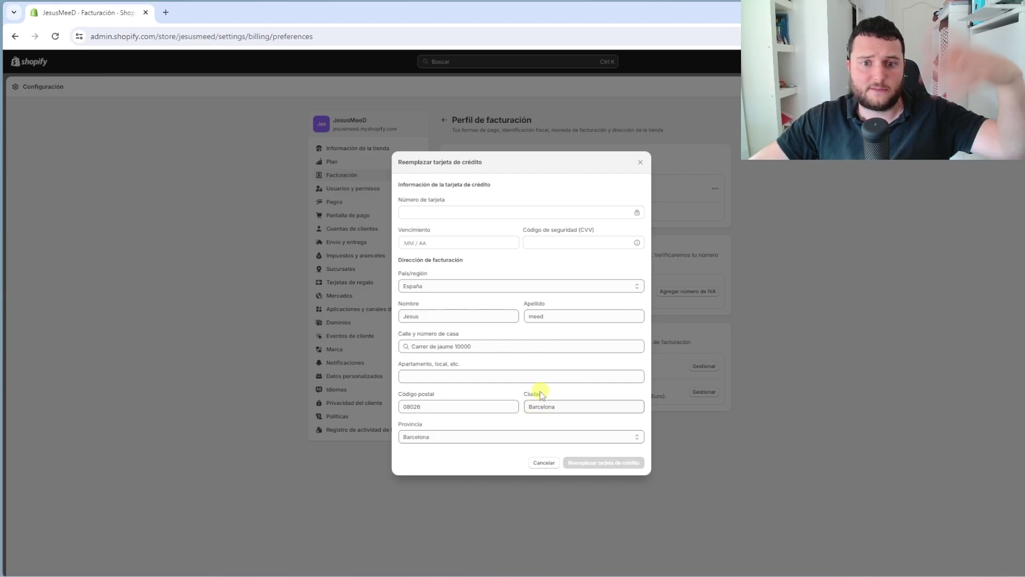
{"action": "left_click", "coordinate": [543, 463]}
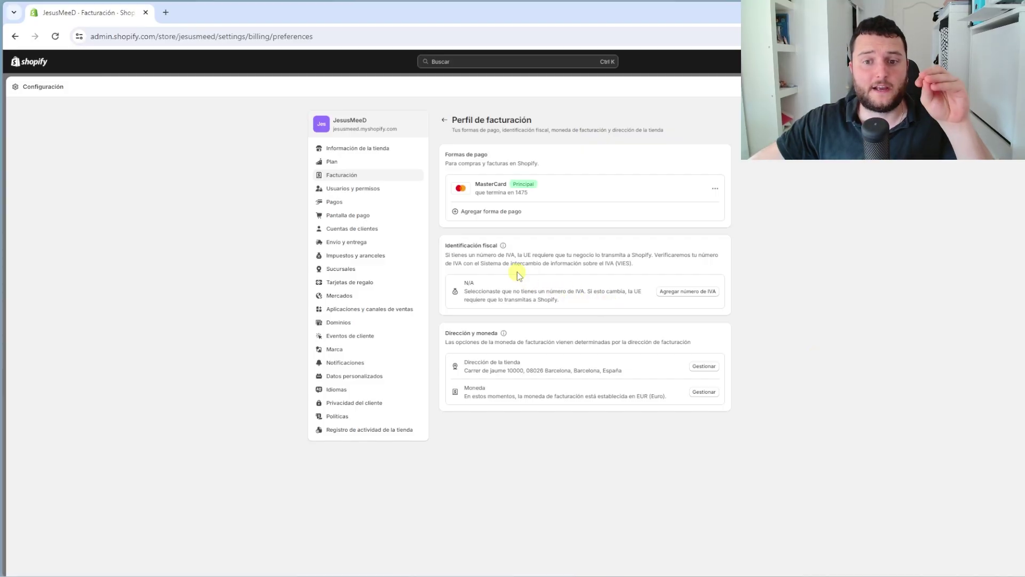
- Check the tax identification help page and the form for adding a VAT number, leaving the number unentered
{"action": "left_click", "coordinate": [505, 247]}
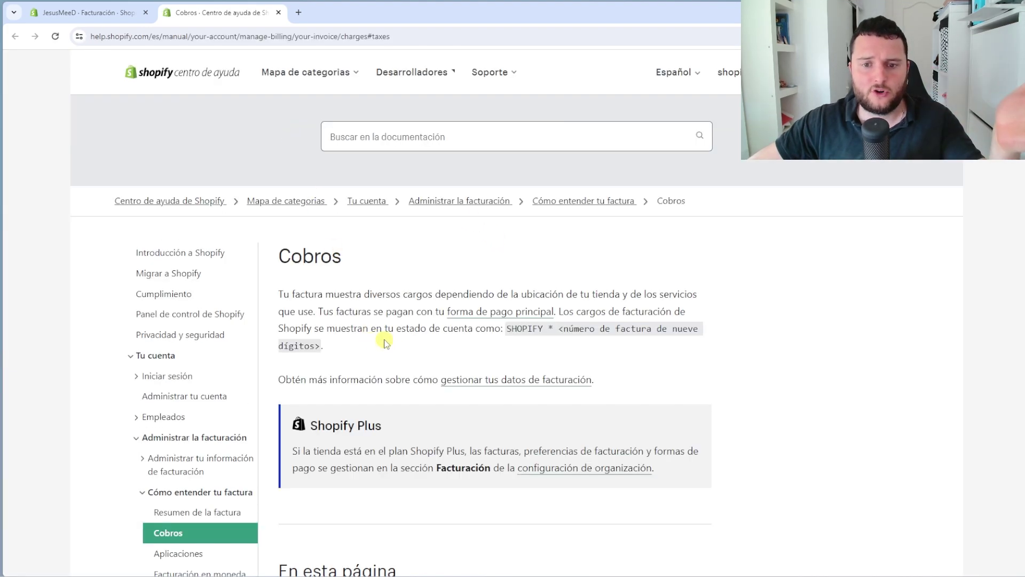
{"action": "left_click", "coordinate": [278, 12]}
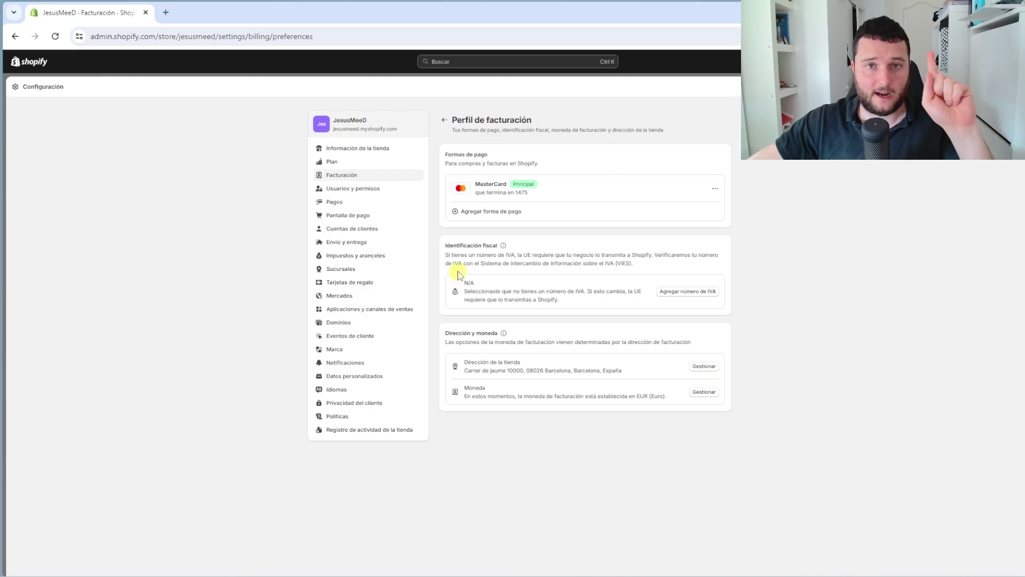
{"action": "left_click_drag", "start_coordinate": [449, 256], "coordinate": [511, 257]}
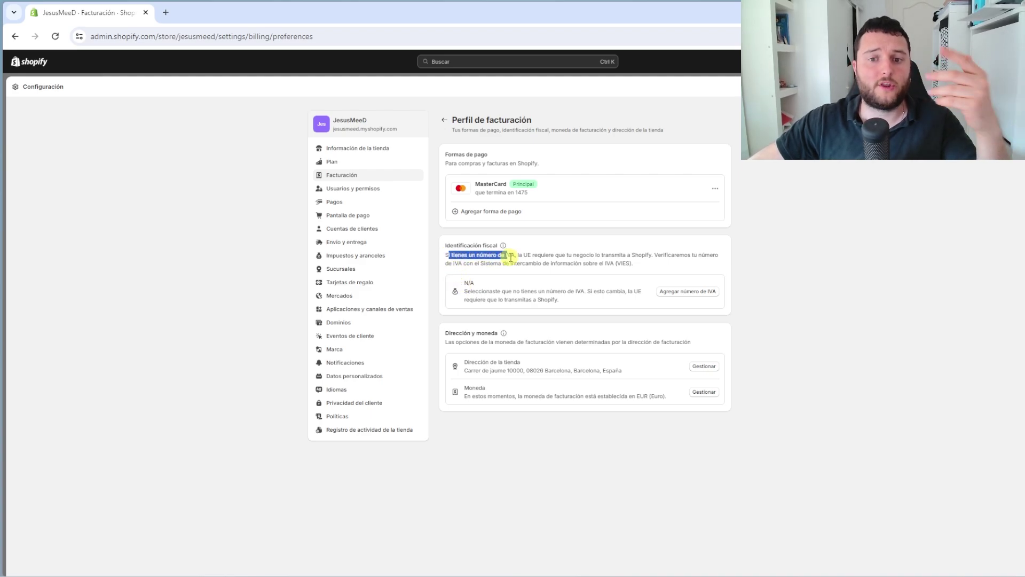
{"action": "left_click", "coordinate": [513, 256]}
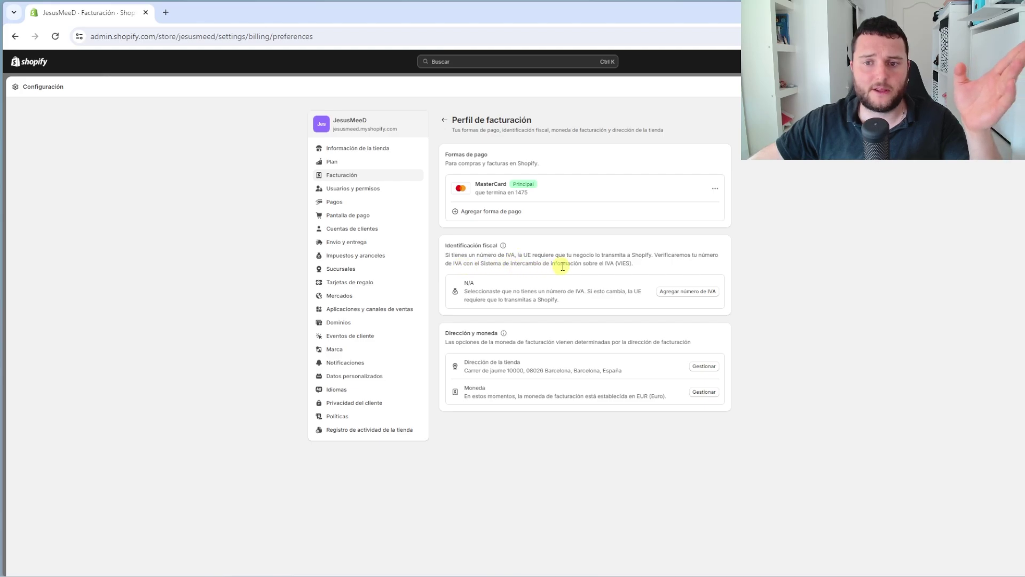
{"action": "left_click", "coordinate": [685, 291]}
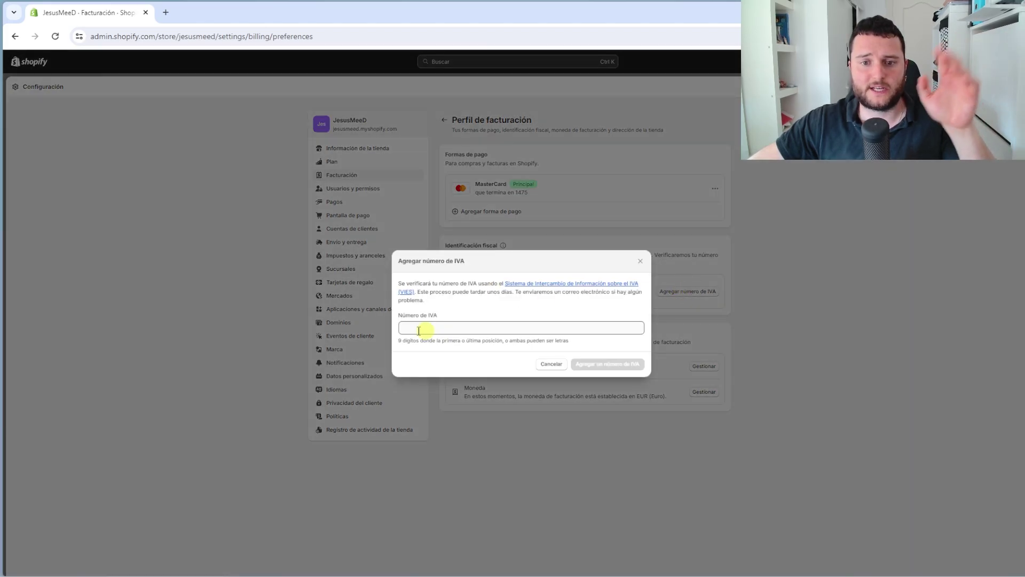
{"action": "left_click", "coordinate": [550, 364]}
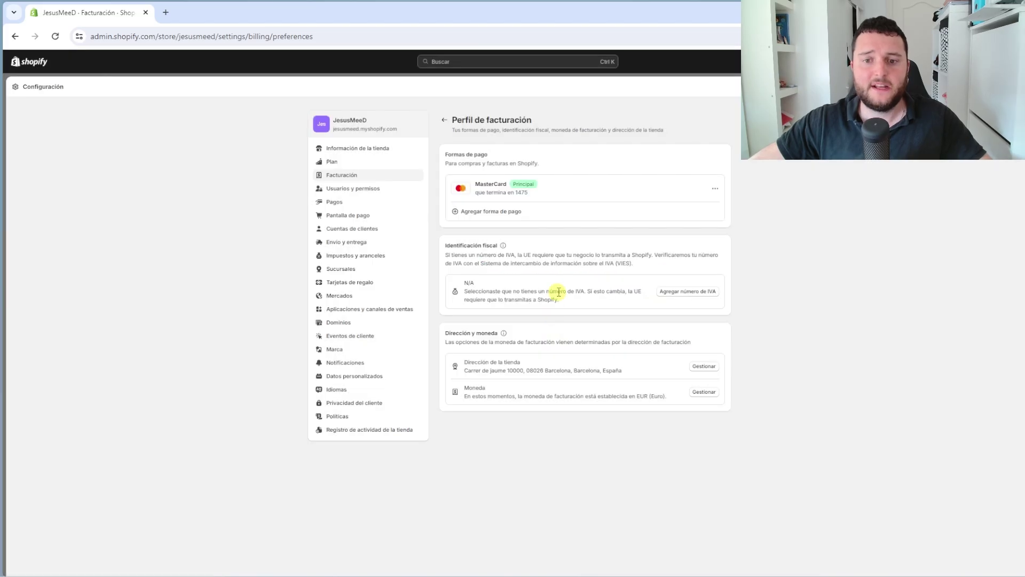
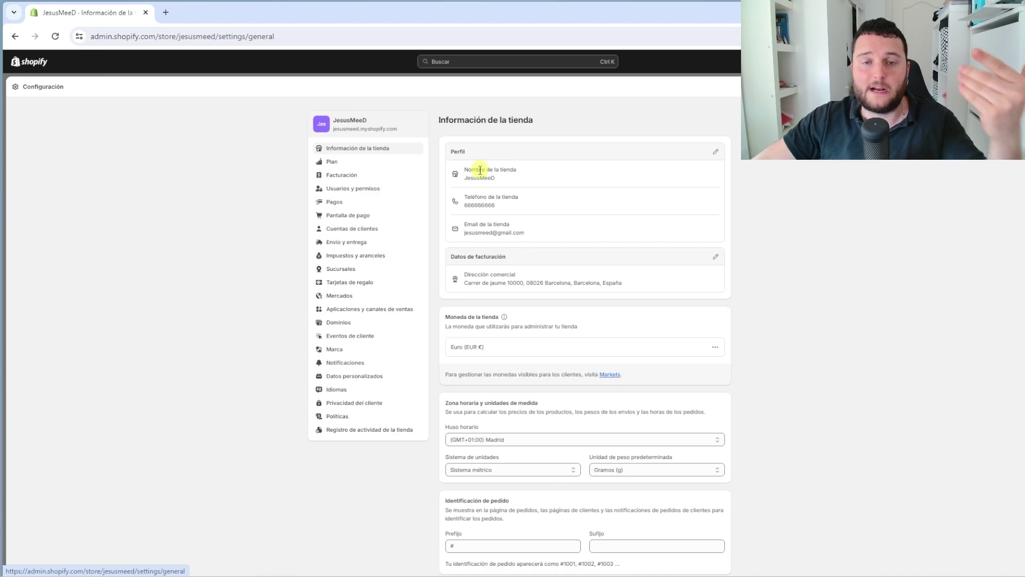
- Return to the billing profile and view the billing currency options, cancelling without a change
{"action": "left_click", "coordinate": [342, 176]}
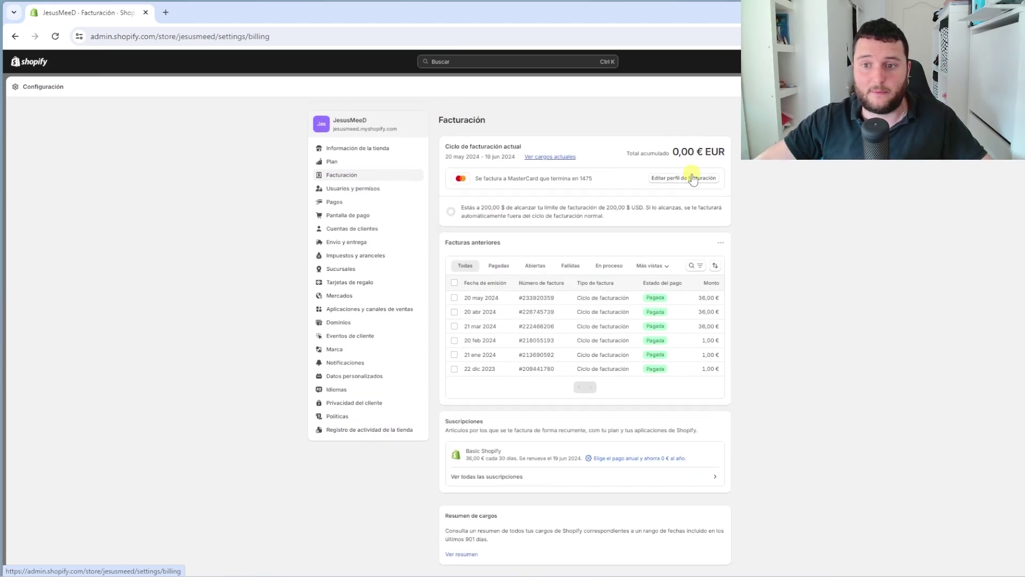
{"action": "left_click", "coordinate": [689, 179]}
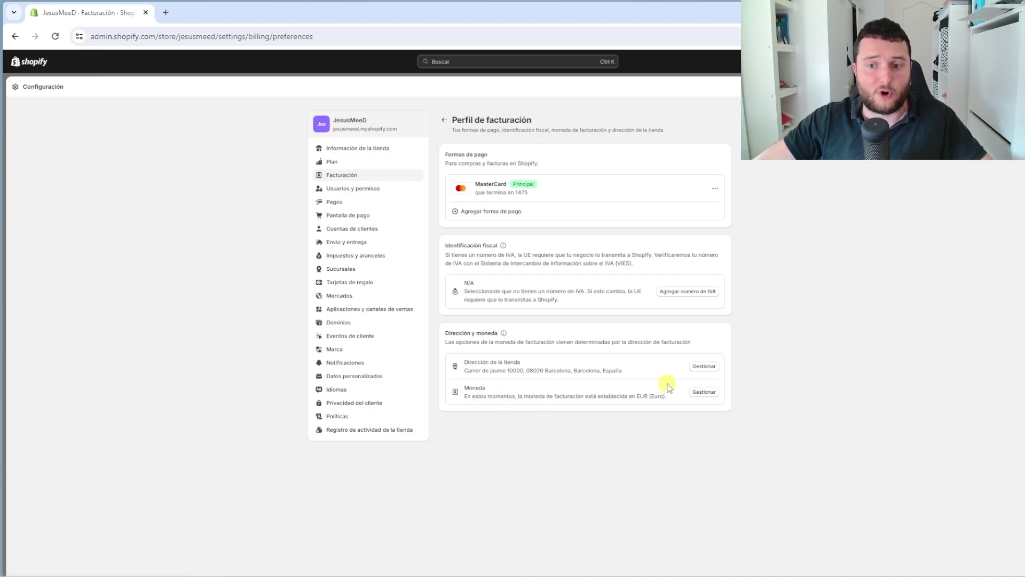
{"action": "left_click", "coordinate": [712, 394]}
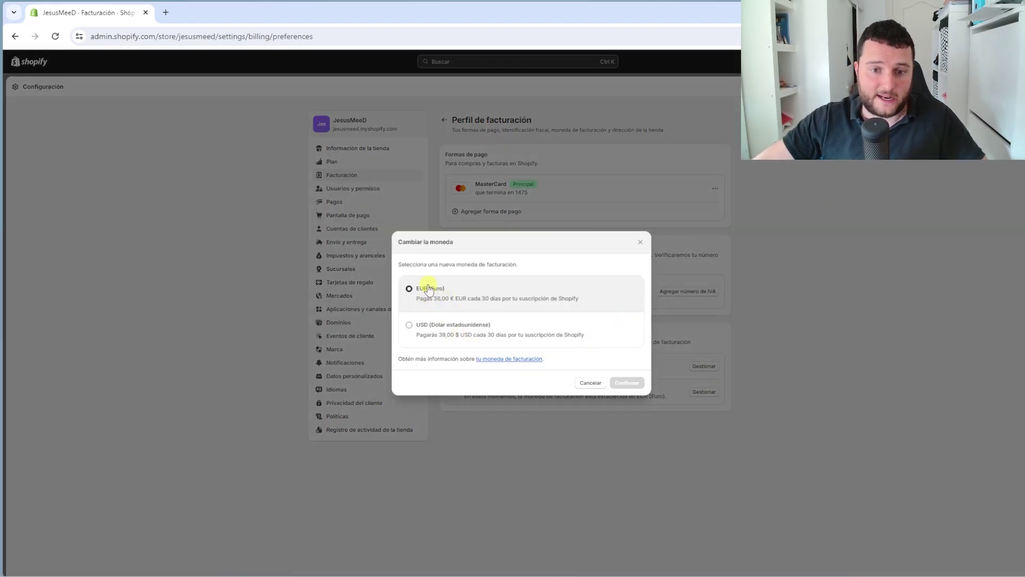
{"action": "left_click", "coordinate": [590, 383]}
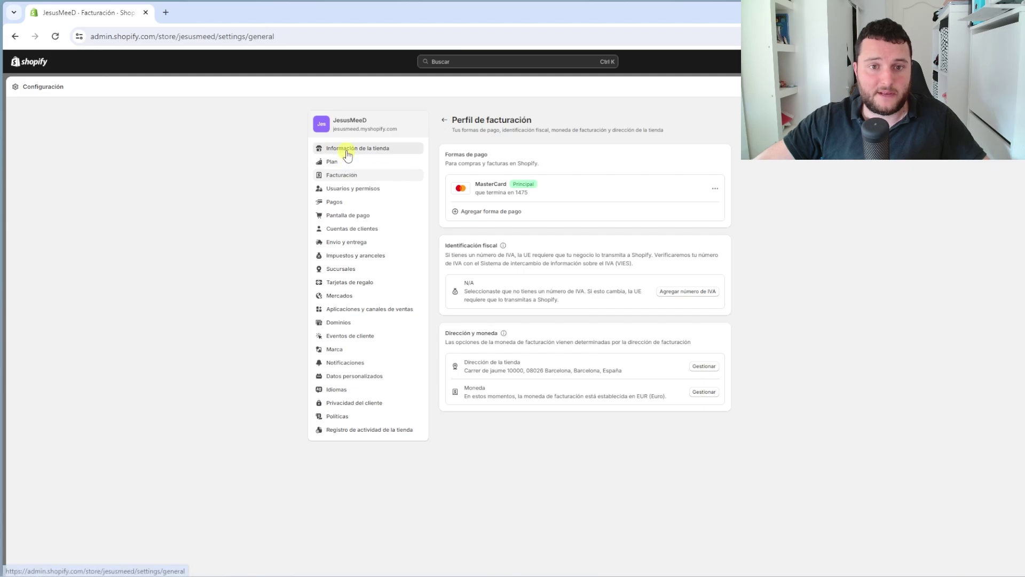
- Open the store currency change form in the store information settings and cancel it
{"action": "left_click", "coordinate": [346, 148]}
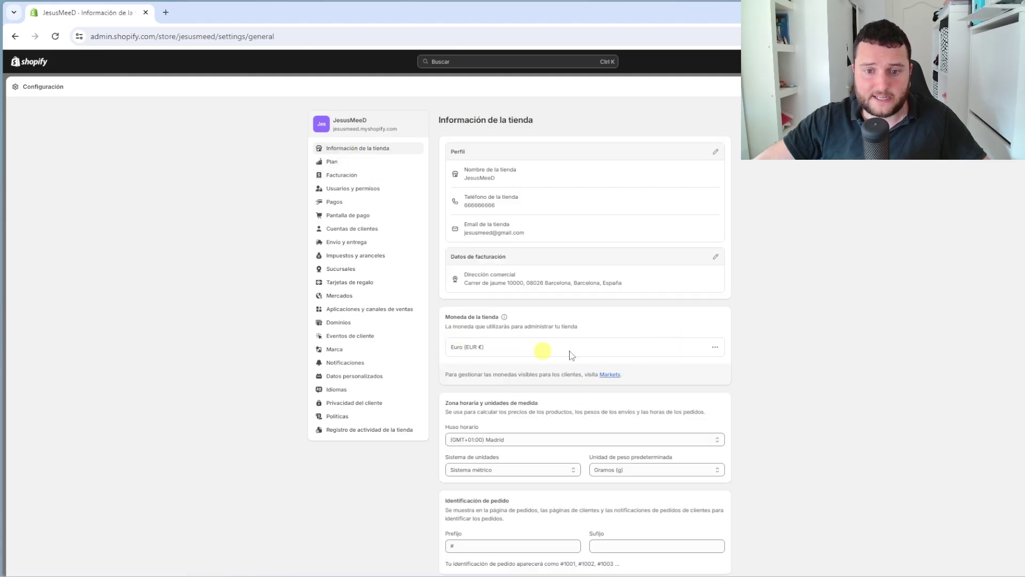
{"action": "left_click", "coordinate": [715, 347]}
{"action": "left_click", "coordinate": [699, 364]}
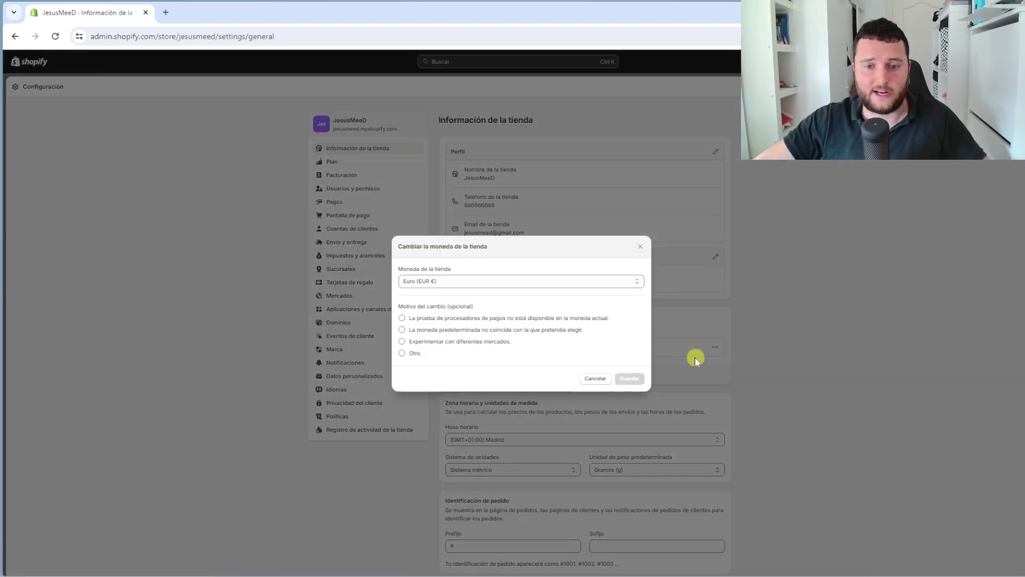
{"action": "left_click", "coordinate": [589, 376]}
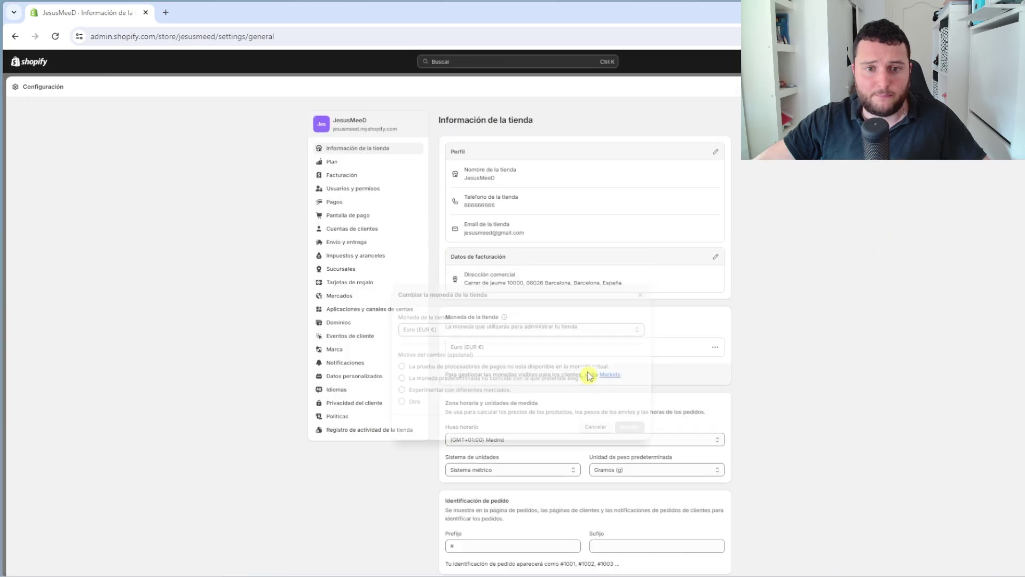
- Go back to the main billing page and read the notice about the billing limit
{"action": "left_click", "coordinate": [354, 174]}
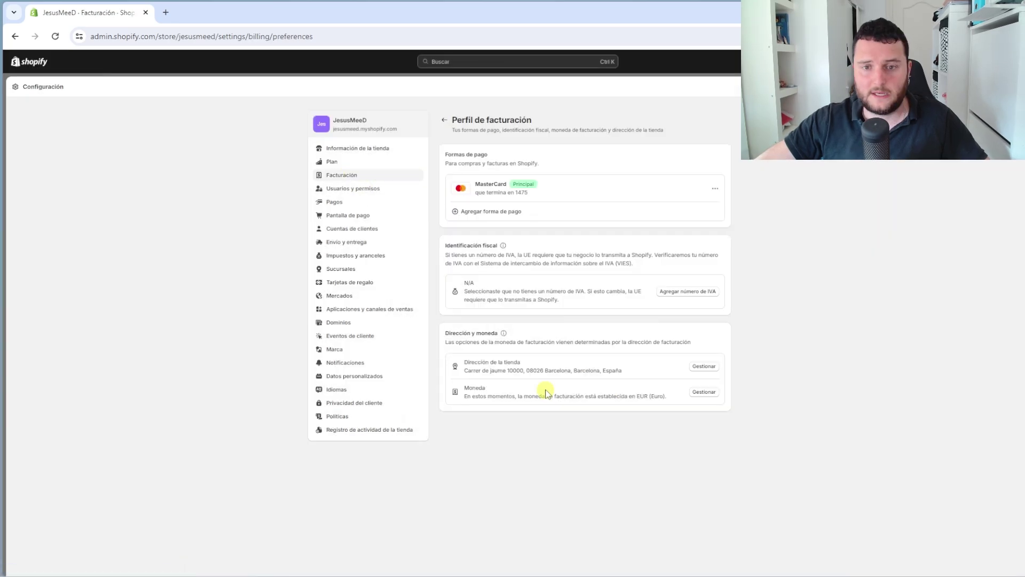
{"action": "left_click", "coordinate": [443, 120]}
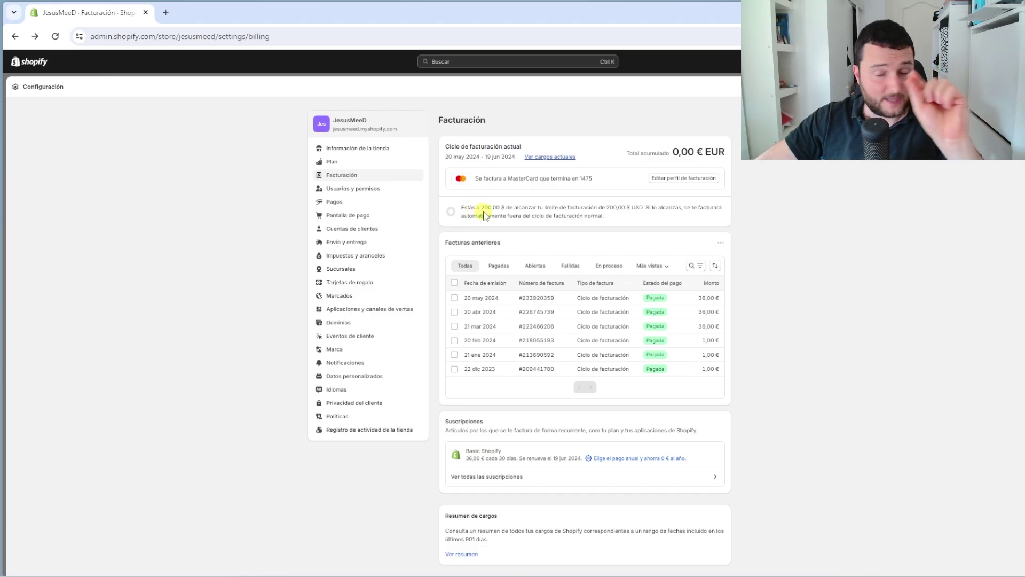
{"action": "left_click_drag", "start_coordinate": [462, 208], "coordinate": [601, 215]}
{"action": "left_click", "coordinate": [605, 213]}
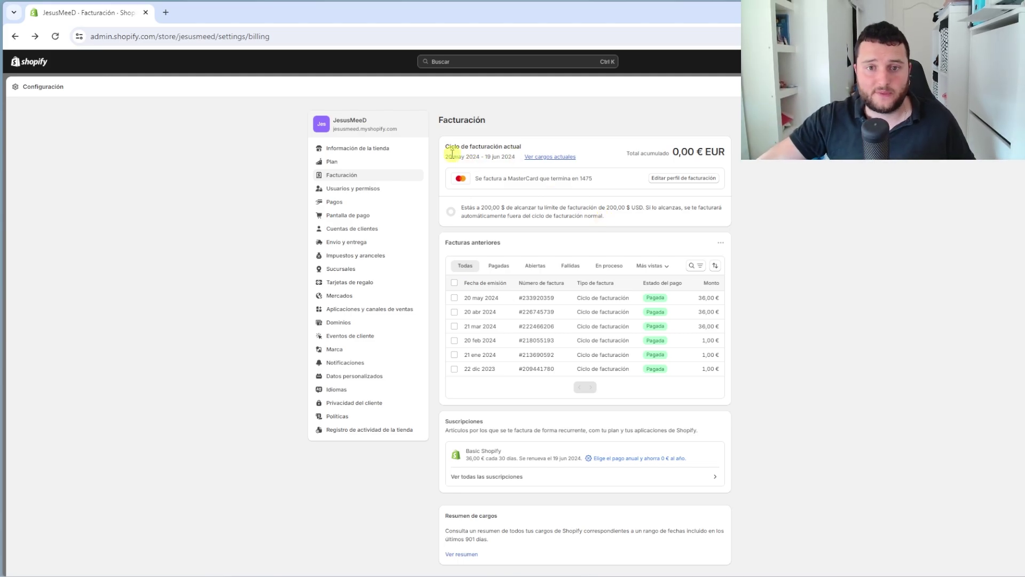
- Examine the current billing cycle's dates and accumulated total on the billing page
{"action": "left_click_drag", "start_coordinate": [445, 145], "coordinate": [473, 157]}
{"action": "left_click", "coordinate": [607, 219]}
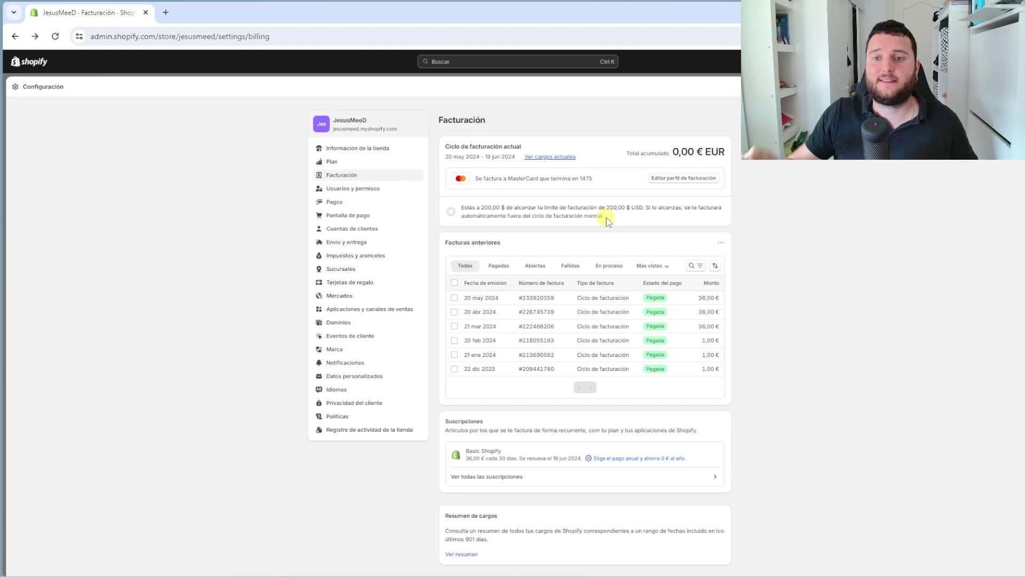
{"action": "left_click_drag", "start_coordinate": [625, 154], "coordinate": [672, 155]}
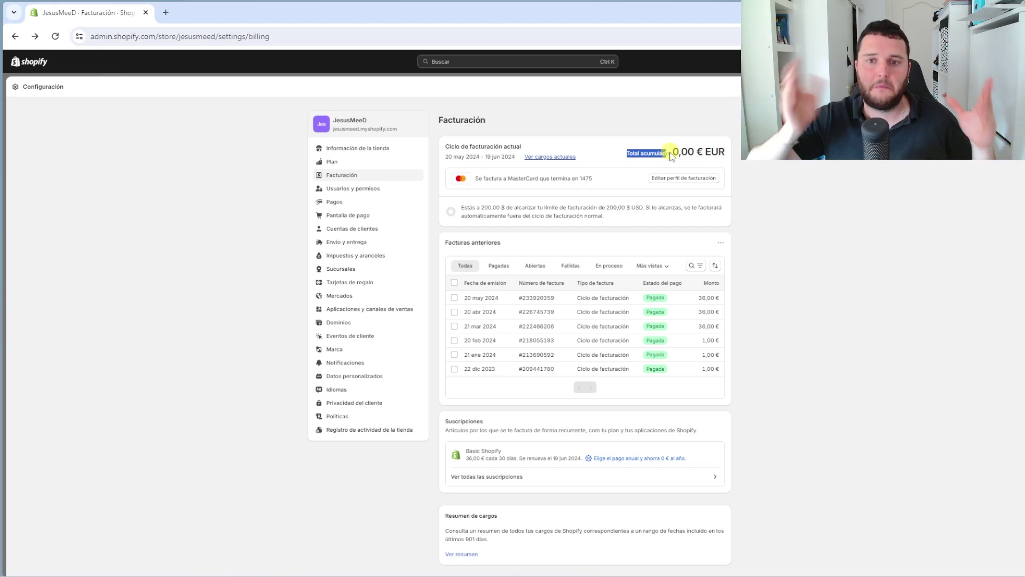
{"action": "left_click", "coordinate": [671, 155]}
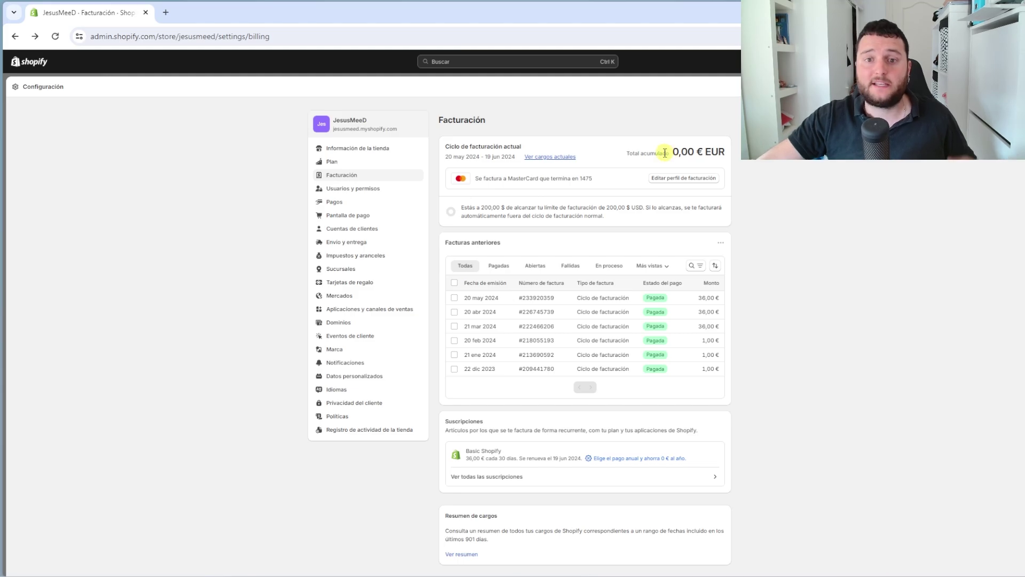
{"action": "left_click_drag", "start_coordinate": [485, 157], "coordinate": [513, 155]}
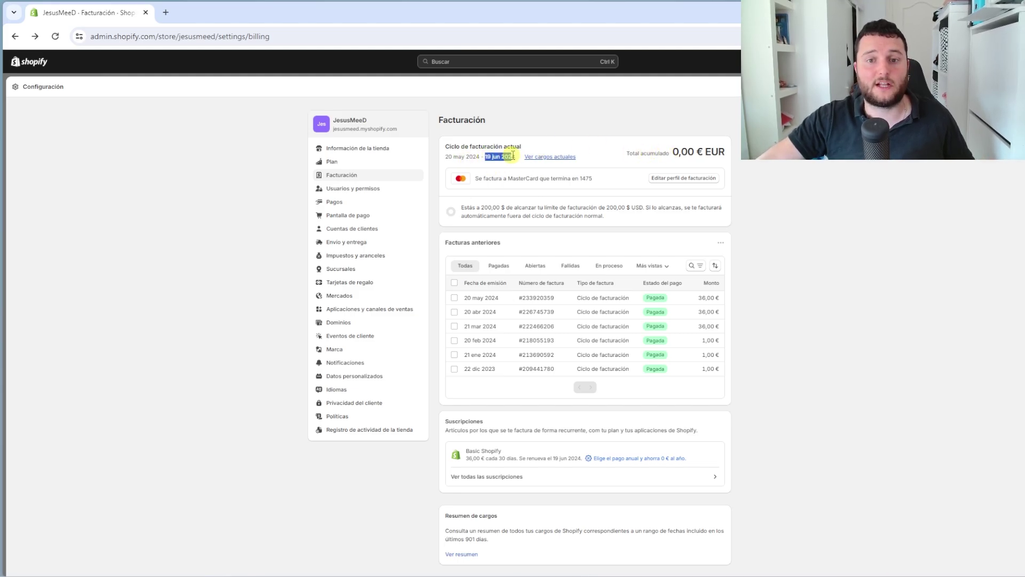
{"action": "left_click", "coordinate": [513, 155]}
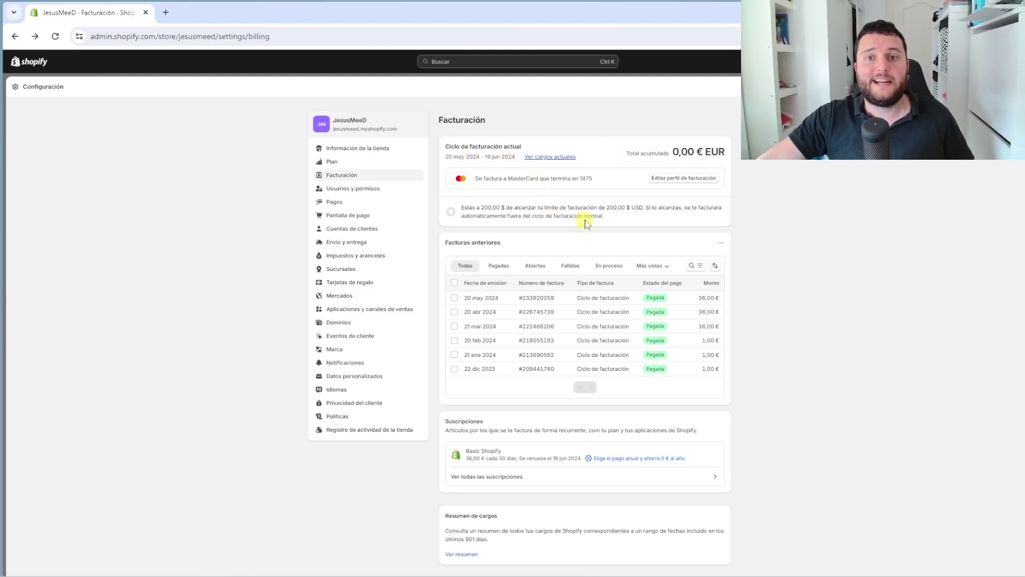
- Compare the billing limit in the notice with the accumulated total and the cycle's end date
{"action": "left_click_drag", "start_coordinate": [606, 207], "coordinate": [636, 208]}
{"action": "left_click_drag", "start_coordinate": [630, 154], "coordinate": [681, 155]}
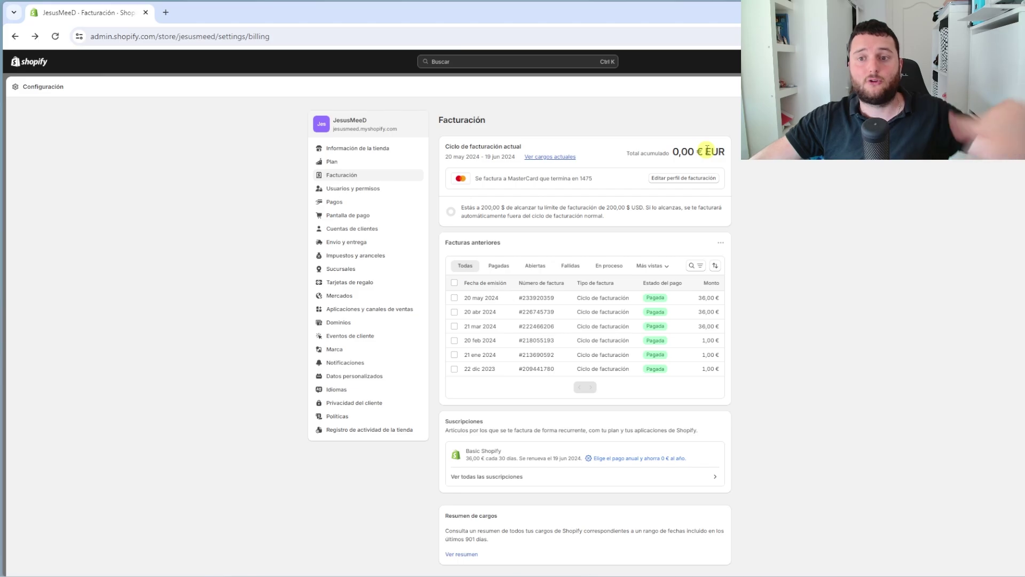
{"action": "left_click_drag", "start_coordinate": [640, 153], "coordinate": [709, 152]}
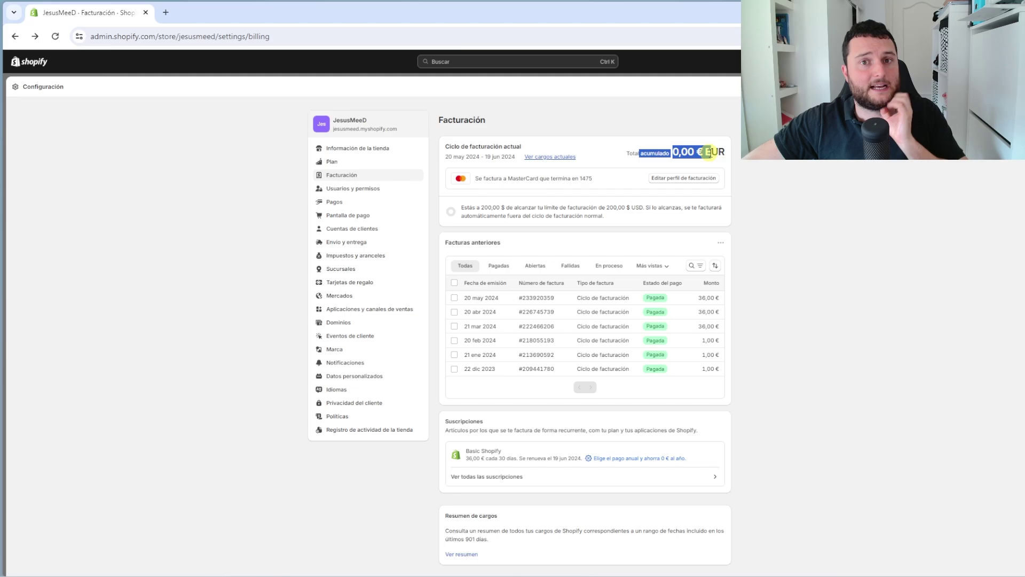
{"action": "left_click", "coordinate": [632, 152]}
{"action": "left_click_drag", "start_coordinate": [632, 152], "coordinate": [686, 152]}
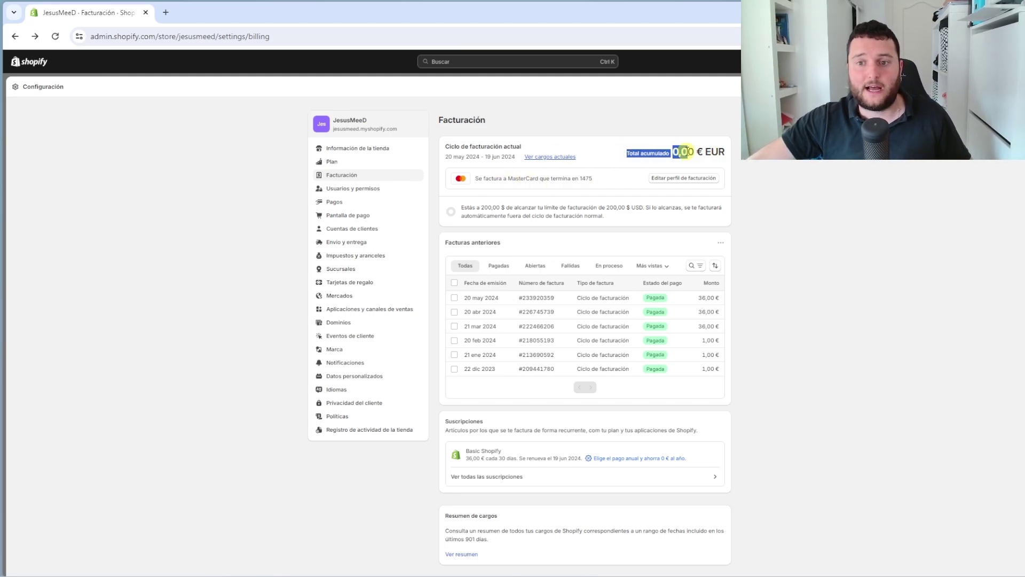
{"action": "left_click", "coordinate": [684, 152]}
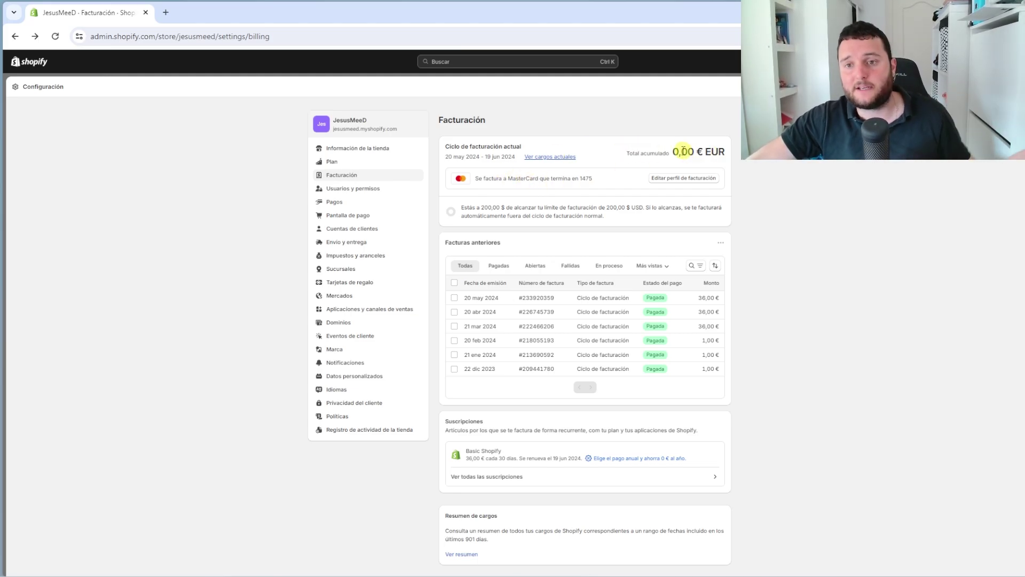
{"action": "double_click", "coordinate": [684, 152]}
{"action": "left_click", "coordinate": [685, 151]}
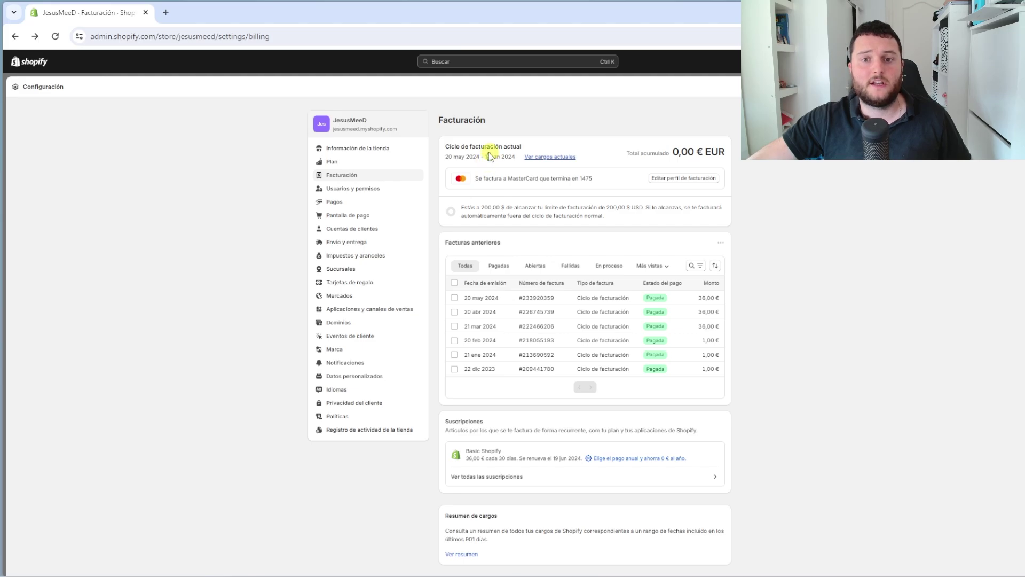
{"action": "left_click_drag", "start_coordinate": [491, 156], "coordinate": [504, 159]}
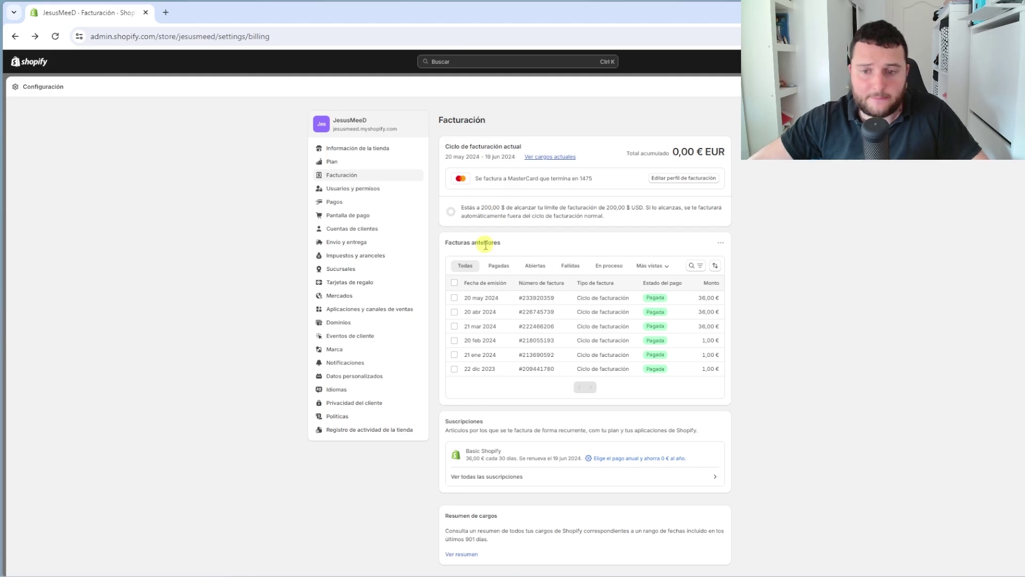
- Open the 20 May 2024 invoice from the previous invoices and read its total and breakdown
{"action": "left_click_drag", "start_coordinate": [458, 238], "coordinate": [521, 243]}
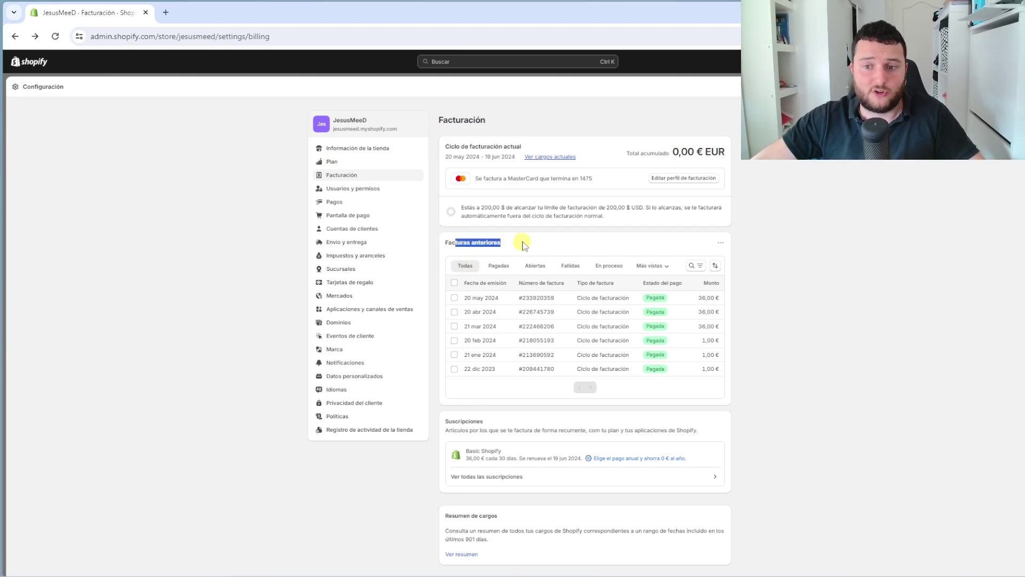
{"action": "left_click", "coordinate": [538, 282]}
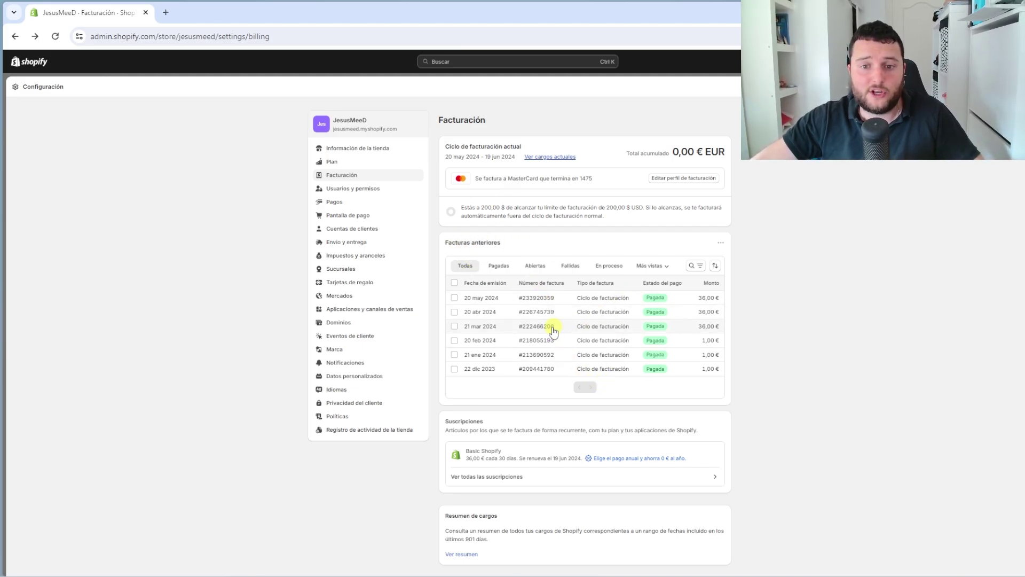
{"action": "left_click", "coordinate": [488, 298]}
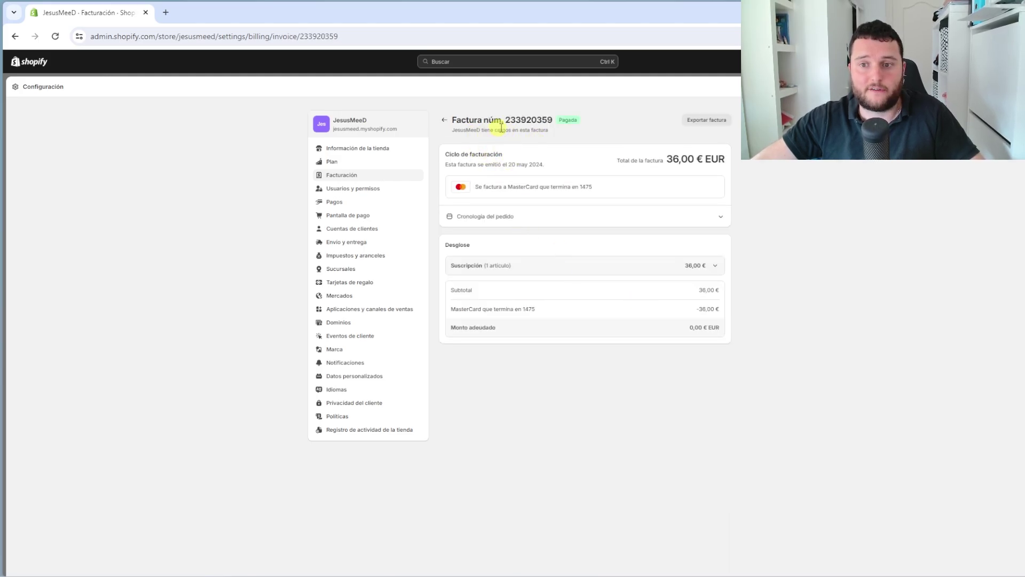
{"action": "left_click_drag", "start_coordinate": [613, 163], "coordinate": [727, 160]}
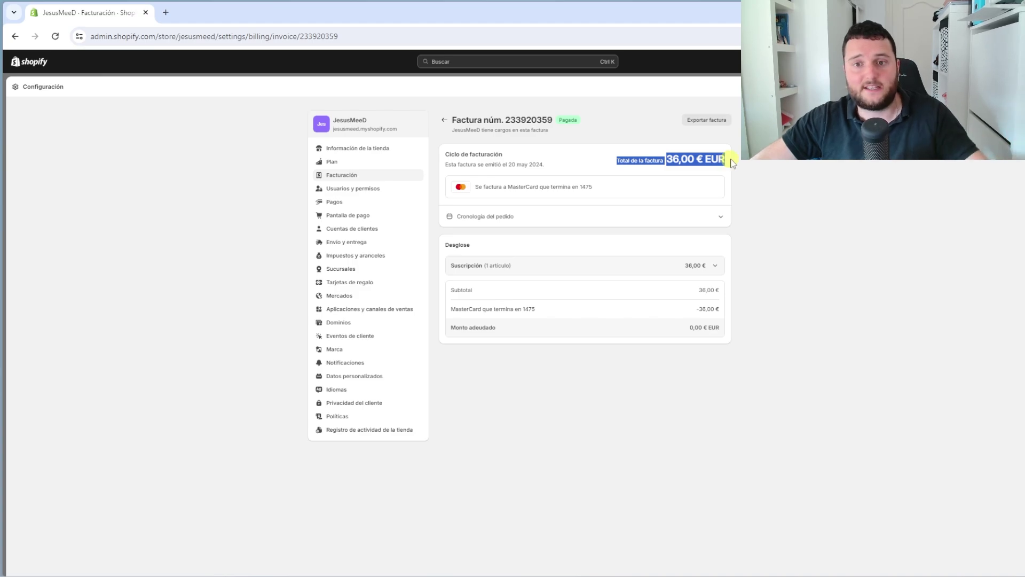
{"action": "left_click", "coordinate": [732, 162]}
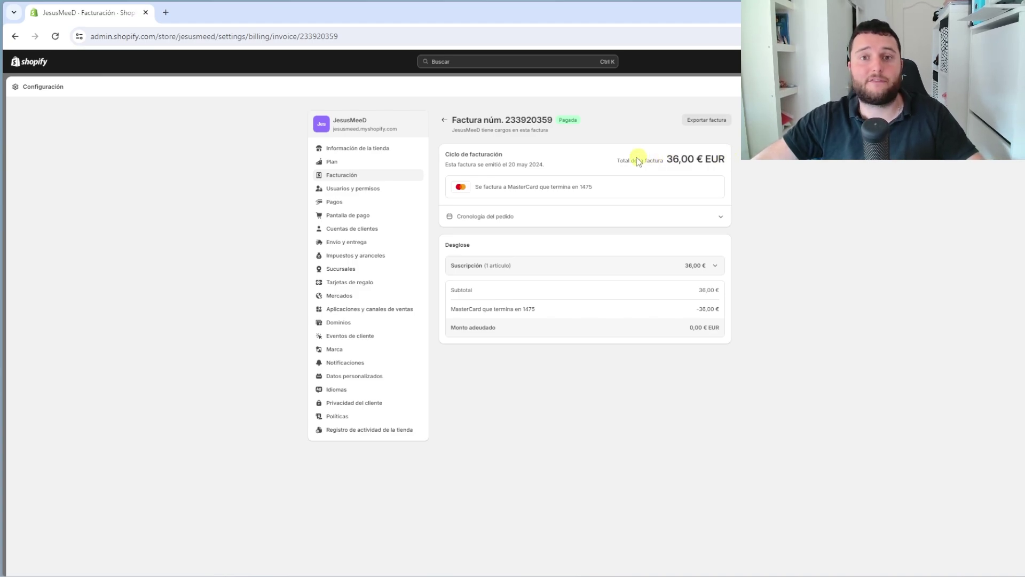
{"action": "left_click_drag", "start_coordinate": [614, 161], "coordinate": [734, 166]}
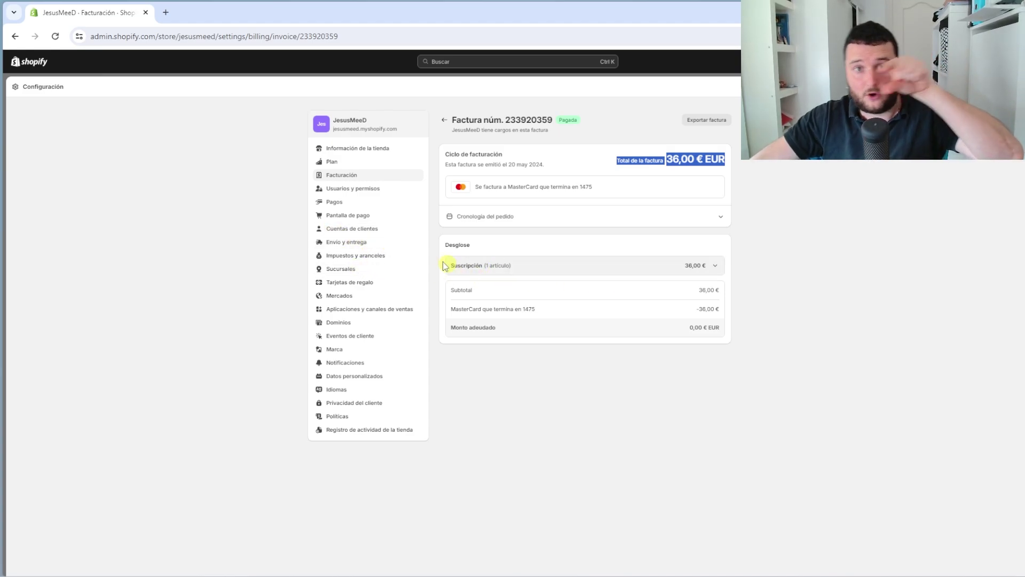
- Return to the billing page and view the export and expense report options for previous invoices, choosing none
{"action": "left_click", "coordinate": [444, 121]}
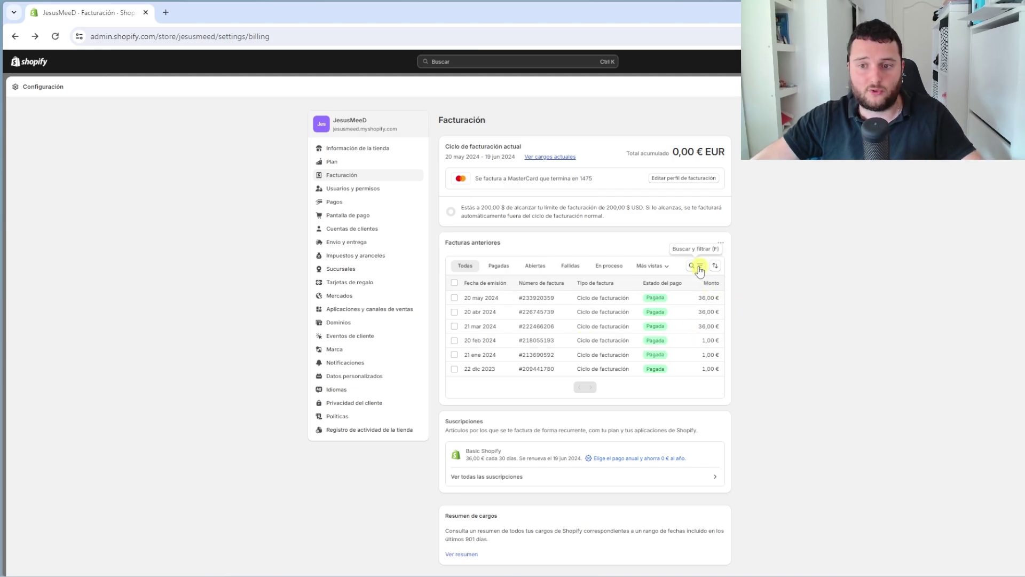
{"action": "left_click", "coordinate": [718, 244]}
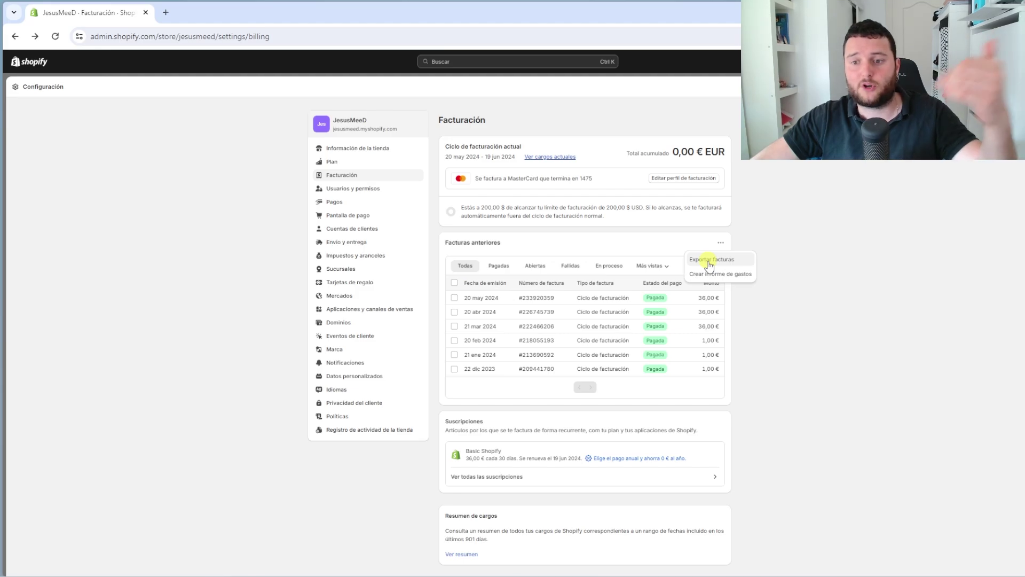
{"action": "left_click", "coordinate": [761, 344]}
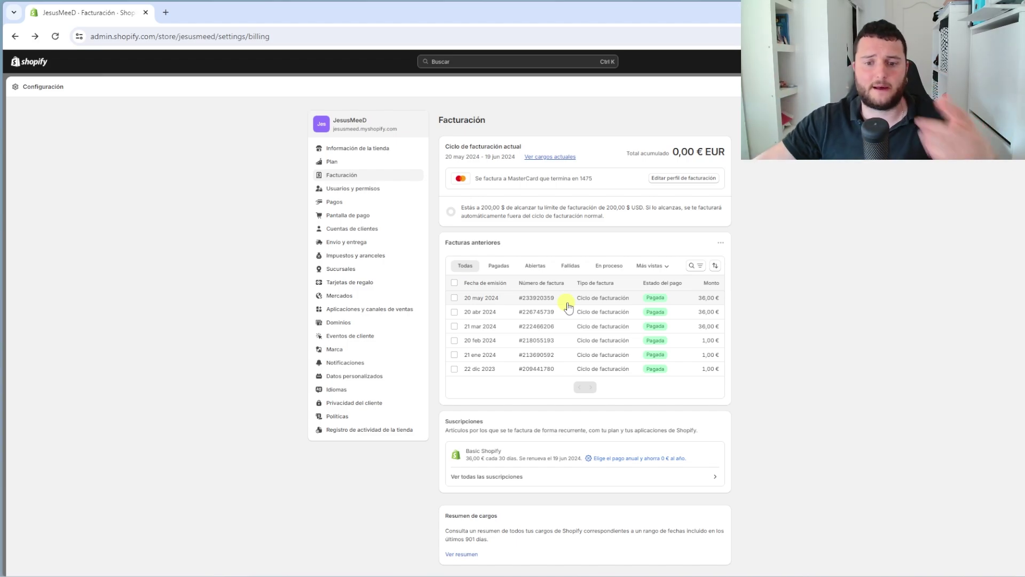
- Read the Basic Shopify plan's price and renewal terms, view the full subscriptions page, and return to billing
{"action": "scroll", "coordinate": [567, 306], "scroll_direction": "down", "scroll_amount": 1}
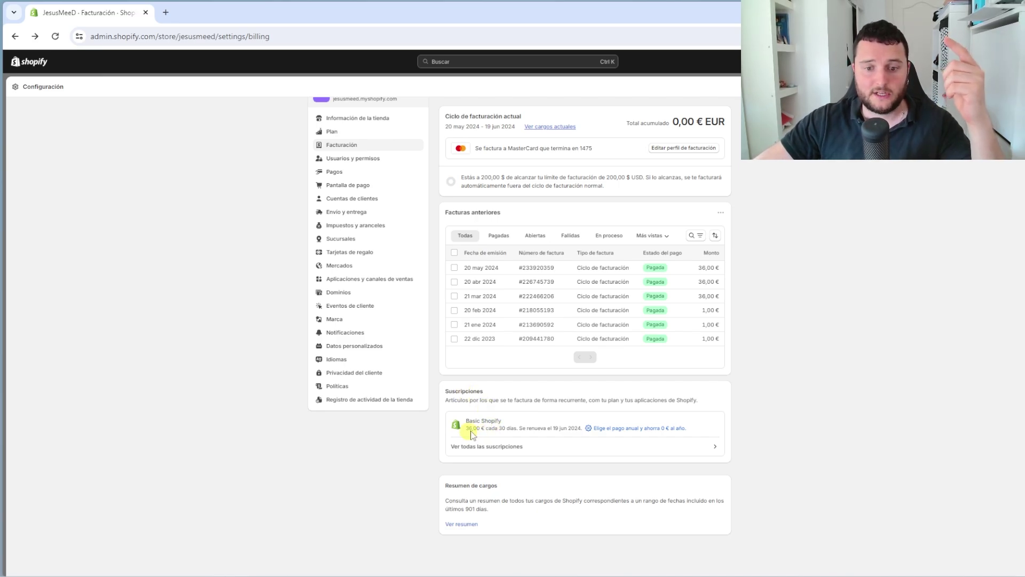
{"action": "left_click_drag", "start_coordinate": [467, 429], "coordinate": [487, 428]}
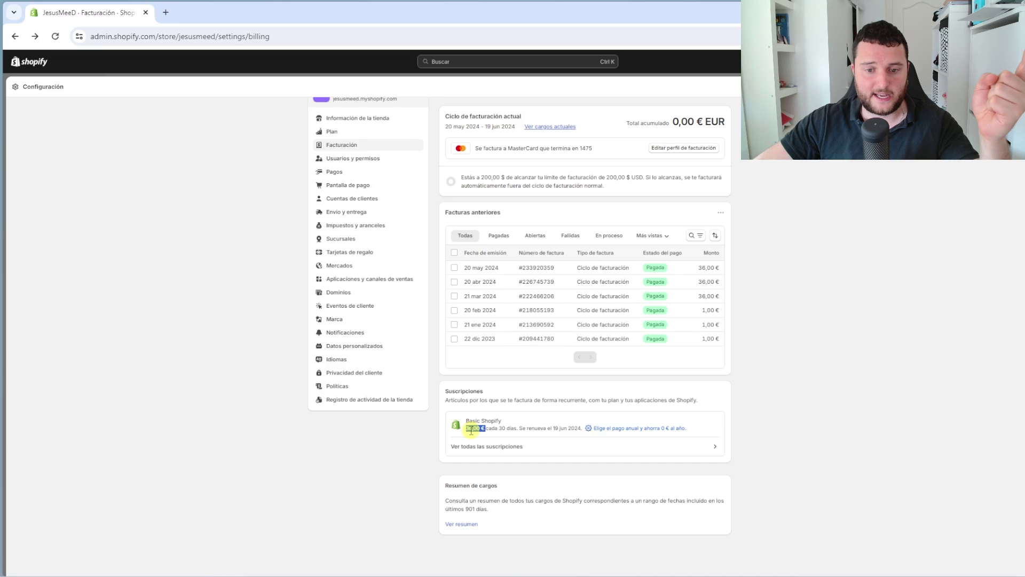
{"action": "left_click_drag", "start_coordinate": [486, 428], "coordinate": [517, 429]}
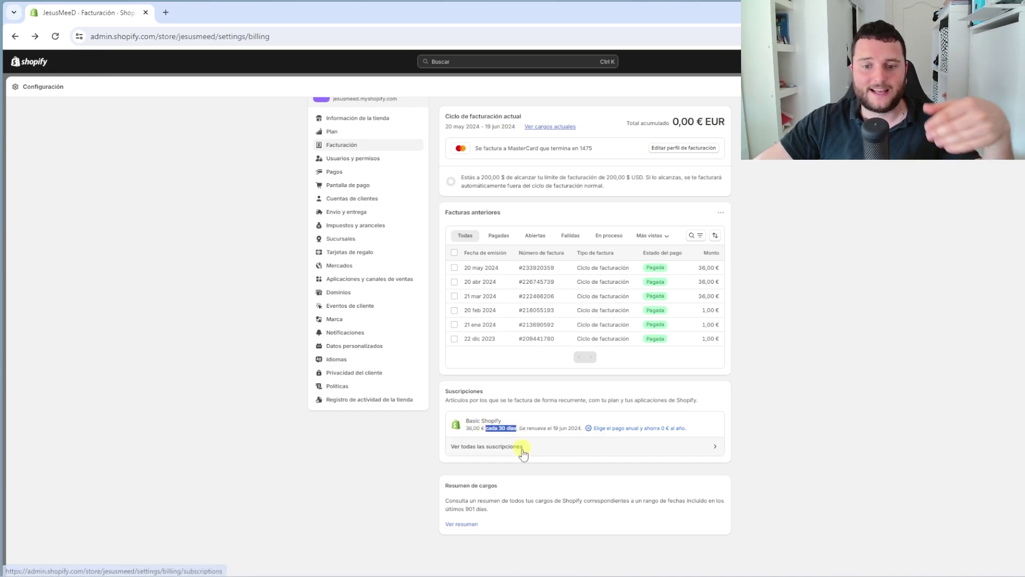
{"action": "triple_click", "coordinate": [524, 424]}
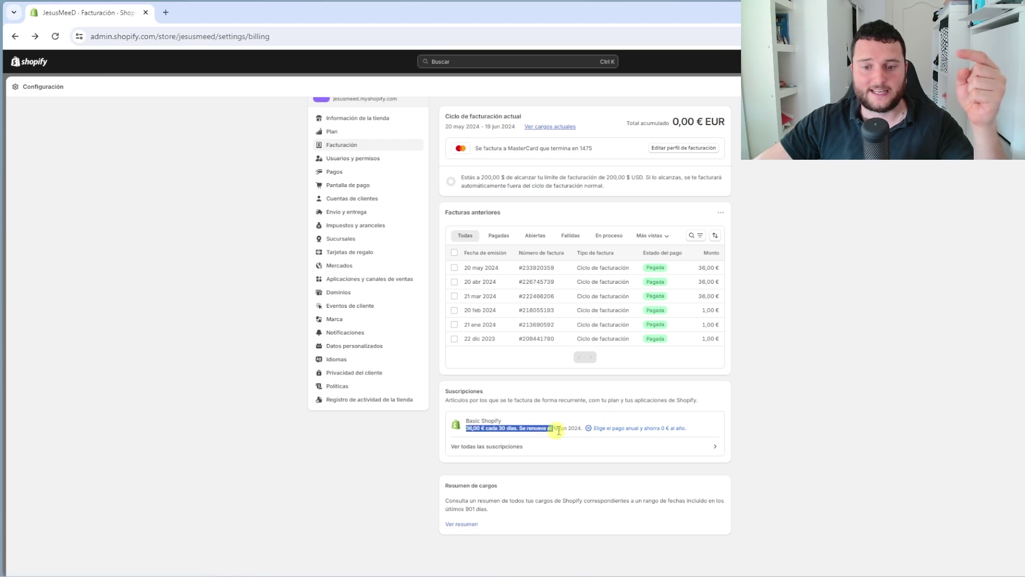
{"action": "left_click", "coordinate": [563, 430]}
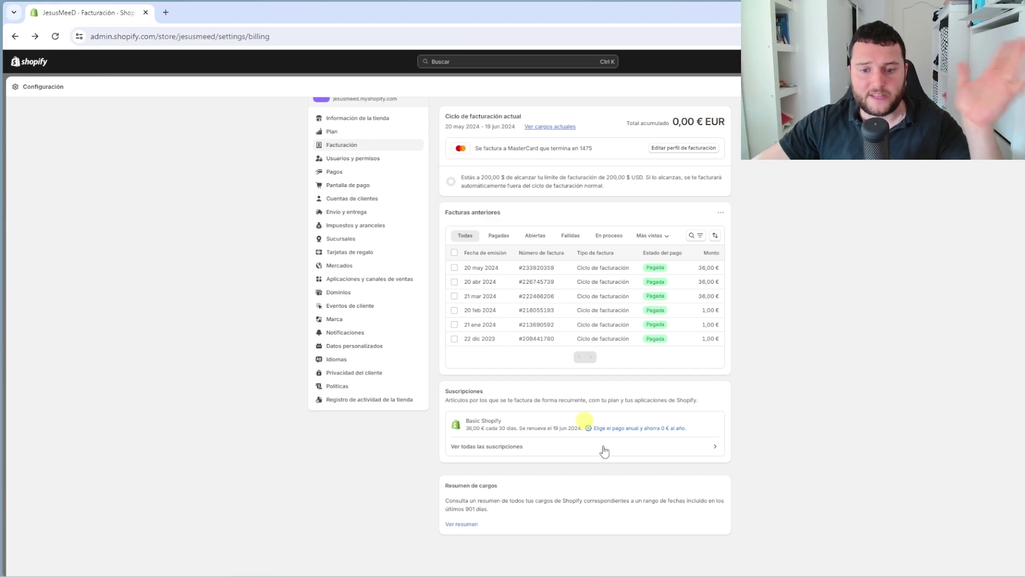
{"action": "left_click", "coordinate": [710, 447]}
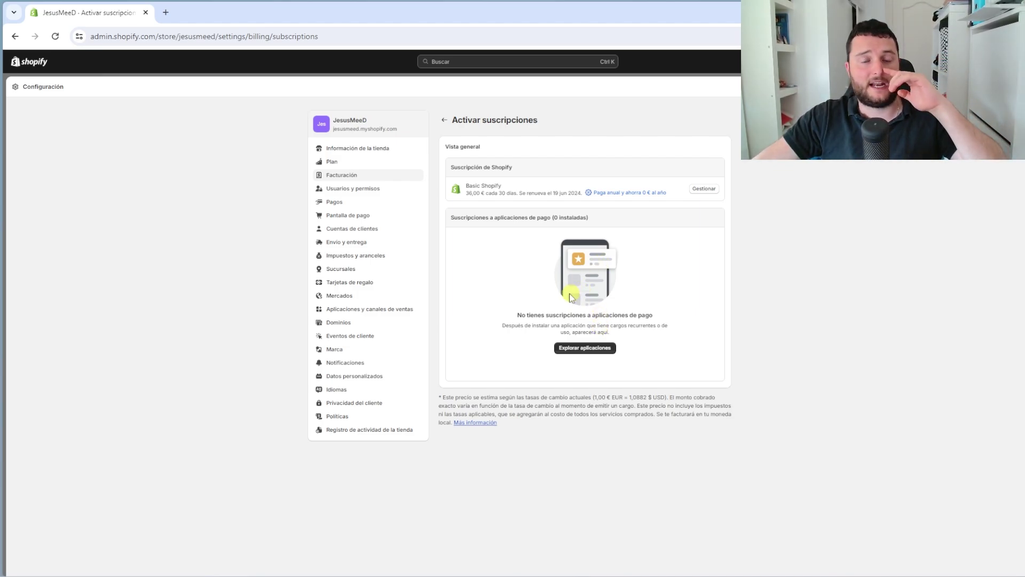
{"action": "left_click", "coordinate": [445, 121]}
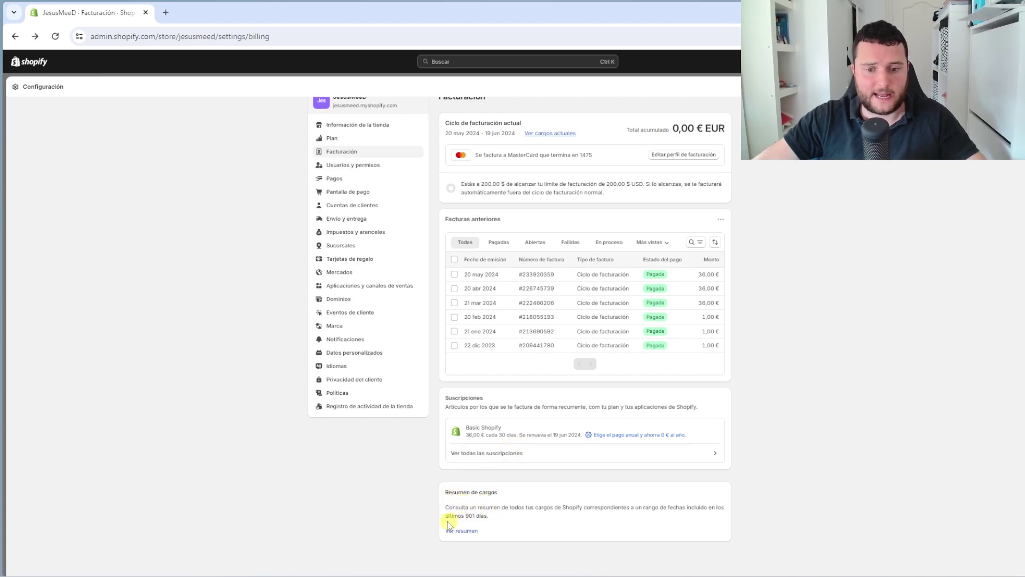
- Open the summary of charges and examine its subscription section, collapsing and expanding it again
{"action": "left_click_drag", "start_coordinate": [445, 507], "coordinate": [679, 508]}
{"action": "left_click", "coordinate": [474, 531]}
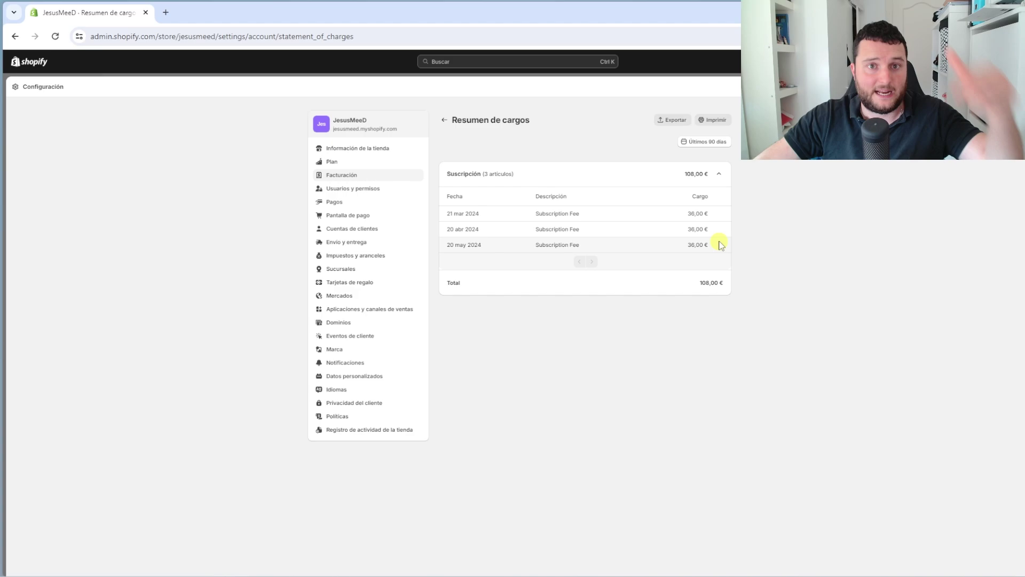
{"action": "left_click", "coordinate": [444, 120]}
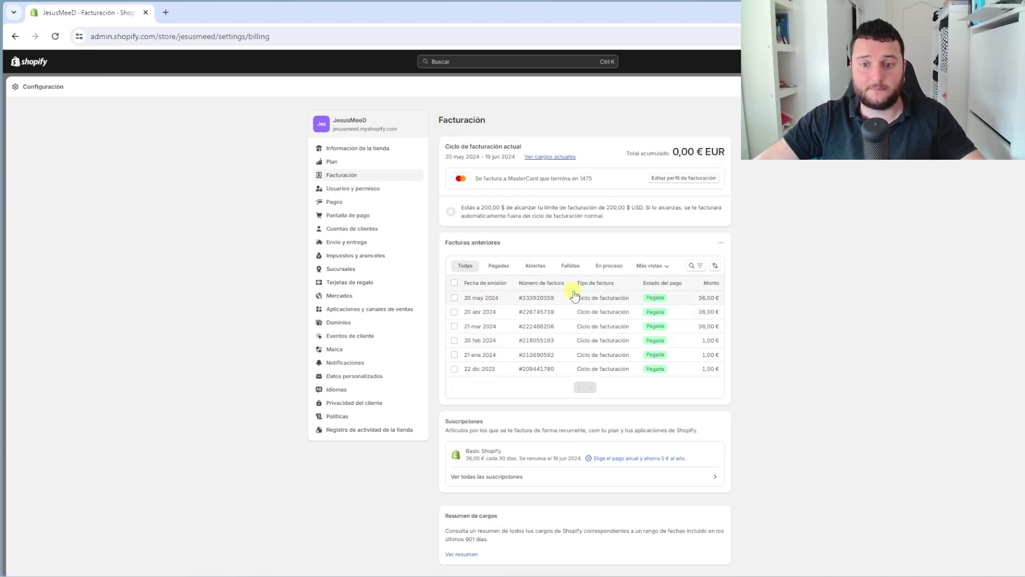
{"action": "scroll", "coordinate": [488, 510], "scroll_direction": "down", "scroll_amount": 1}
{"action": "left_click", "coordinate": [459, 525]}
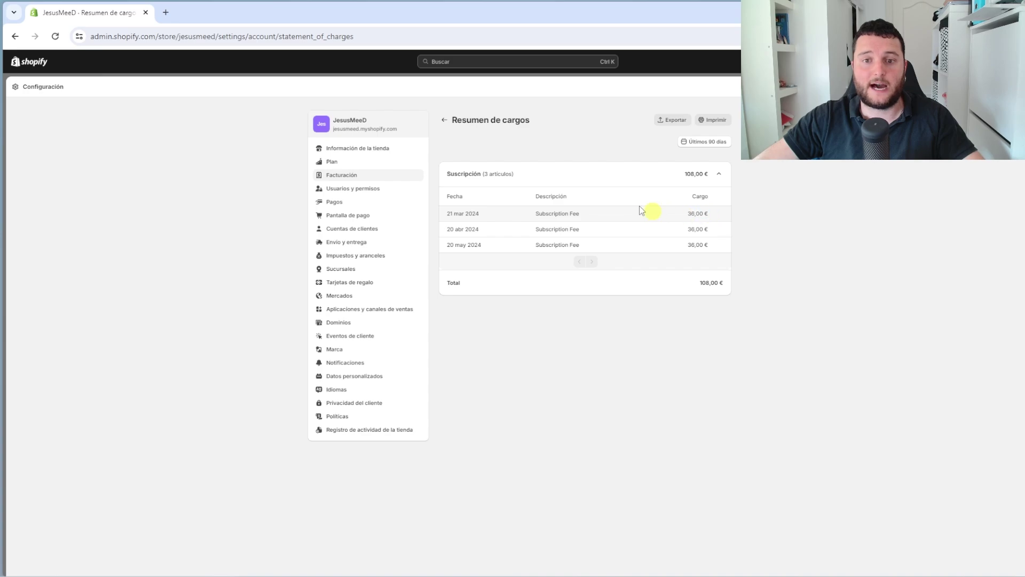
{"action": "left_click", "coordinate": [515, 175]}
{"action": "left_click", "coordinate": [514, 175]}
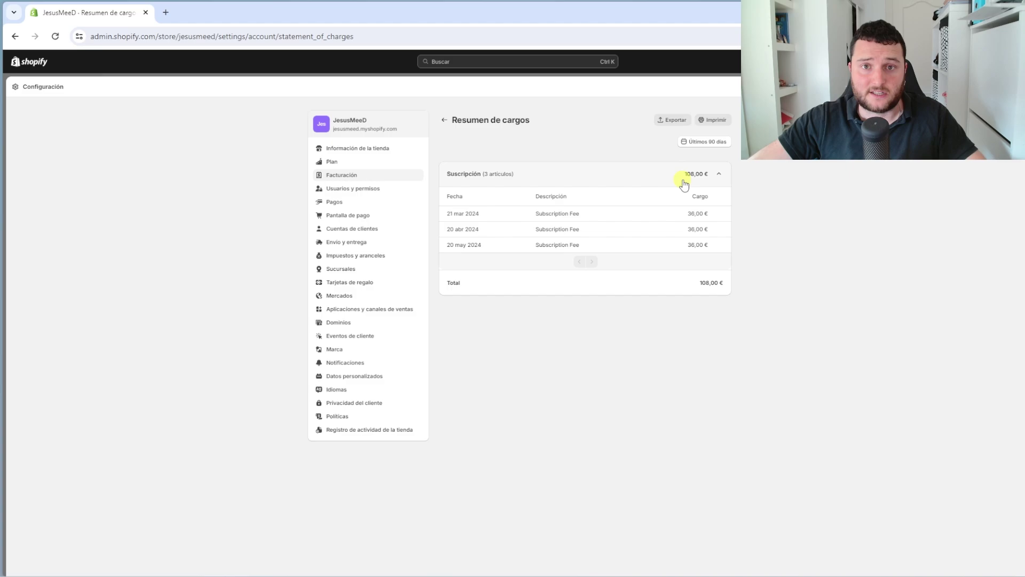
- Examine the preset date ranges available for the summary of charges, keeping the current range selected
{"action": "left_click", "coordinate": [704, 142]}
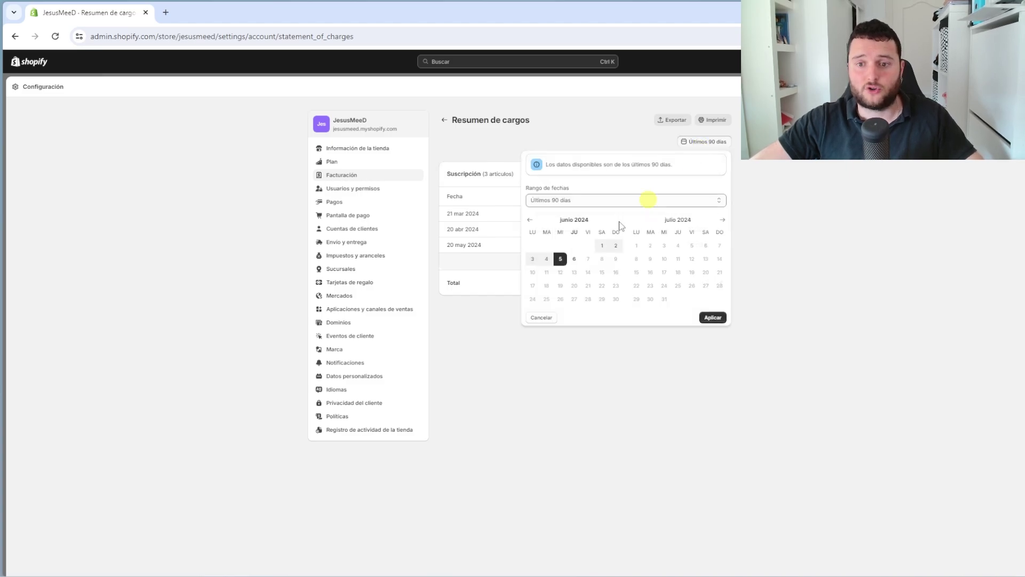
{"action": "left_click", "coordinate": [616, 200]}
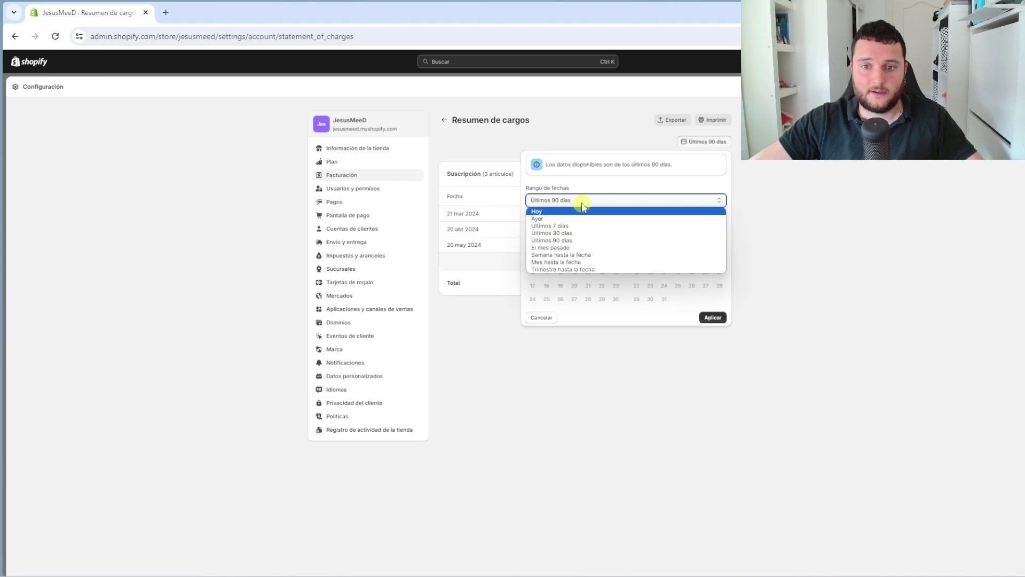
{"action": "key", "text": "Escape"}
{"action": "key", "text": "Escape"}
{"action": "left_click", "coordinate": [716, 145]}
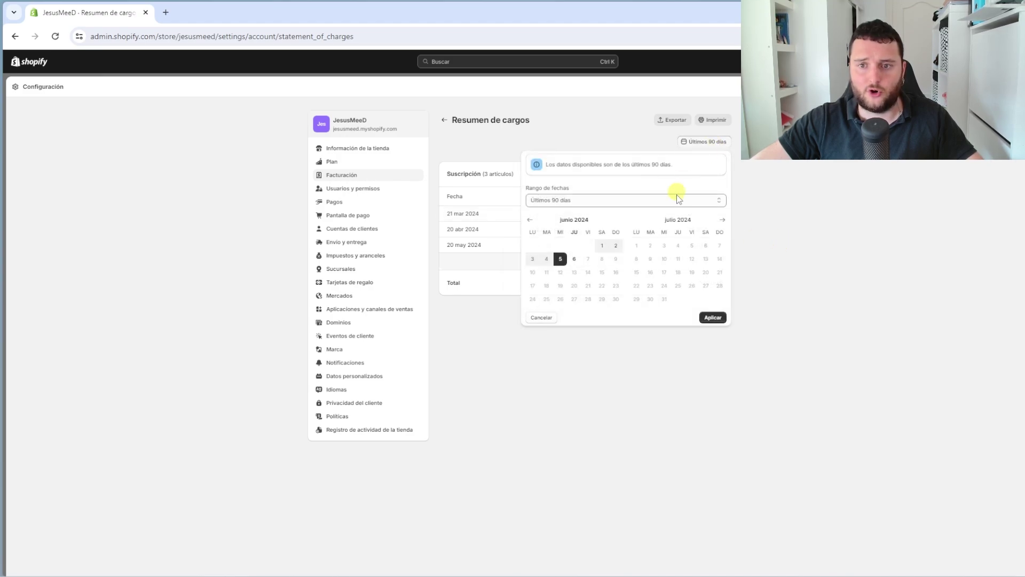
{"action": "left_click", "coordinate": [677, 198]}
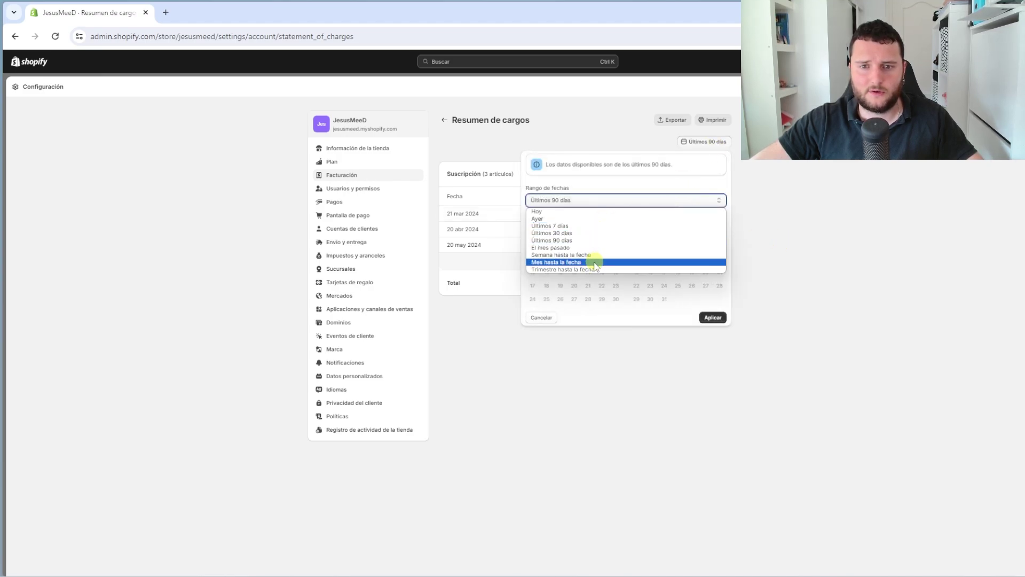
{"action": "left_click", "coordinate": [651, 165]}
- Filter the summary of charges to the single date 11 March 2024
{"action": "left_click", "coordinate": [530, 220]}
{"action": "left_click", "coordinate": [530, 220]}
{"action": "left_click", "coordinate": [530, 219]}
{"action": "left_click", "coordinate": [530, 219]}
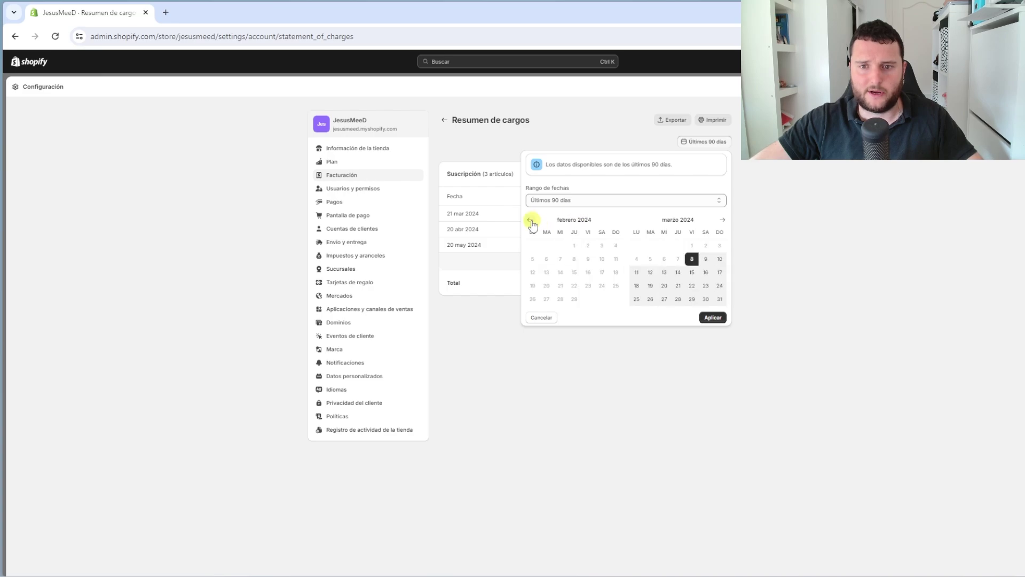
{"action": "left_click", "coordinate": [637, 272]}
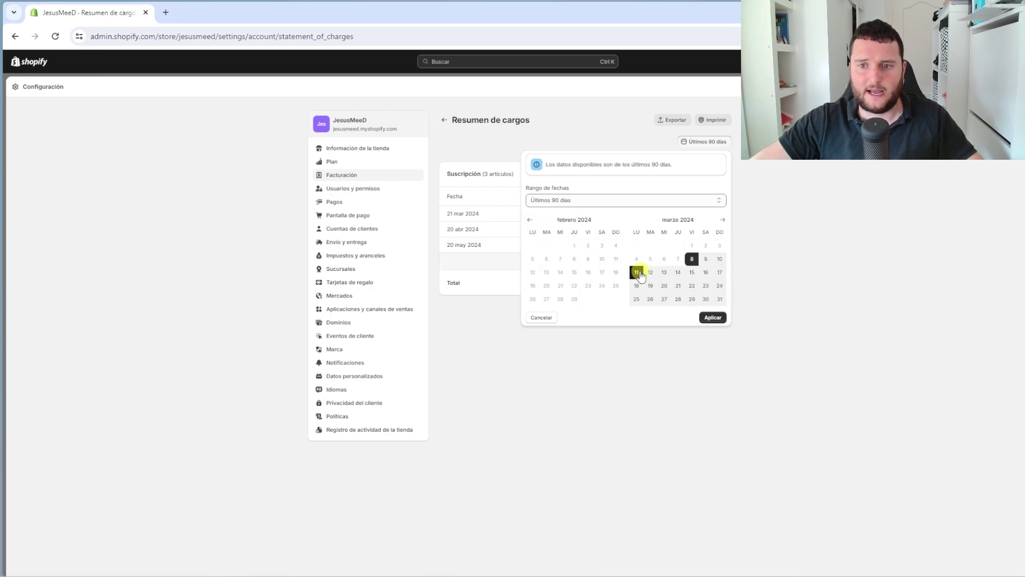
{"action": "left_click", "coordinate": [714, 318]}
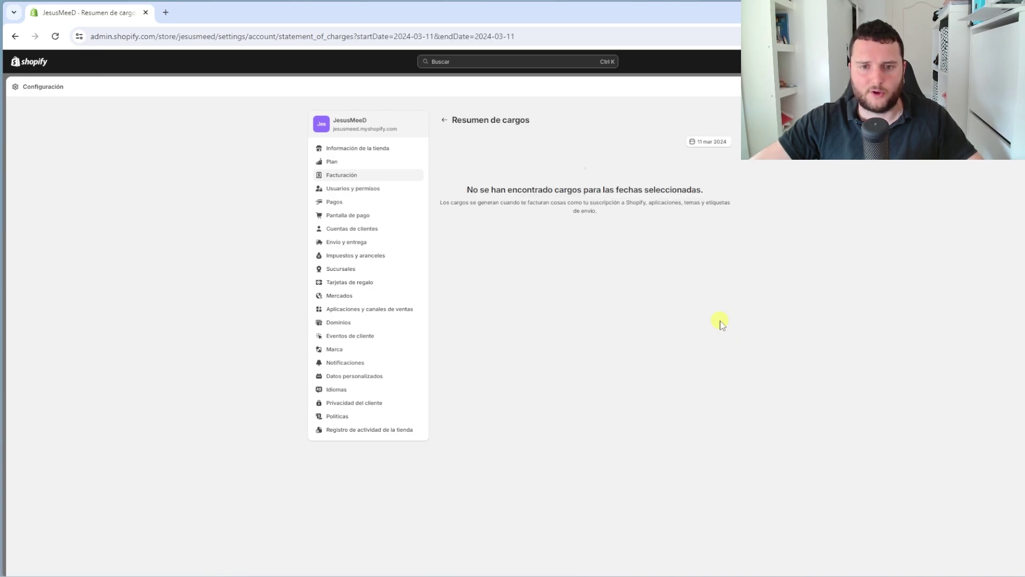
- Extend the charges' date range to 11 March – 6 June 2024 and highlight the listed subscription fees before returning to billing
{"action": "left_click", "coordinate": [709, 142]}
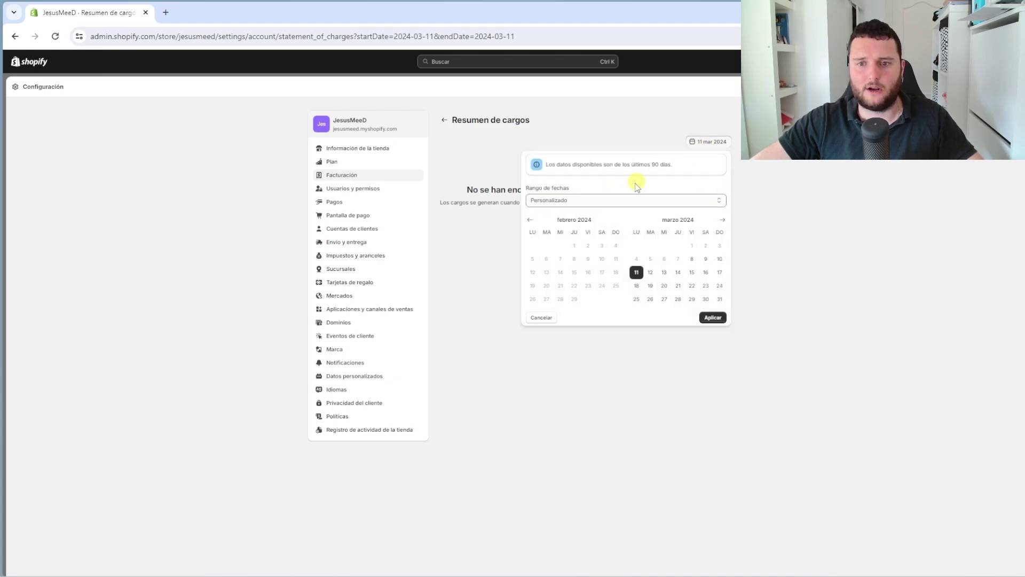
{"action": "left_click", "coordinate": [722, 220]}
{"action": "left_click", "coordinate": [722, 220]}
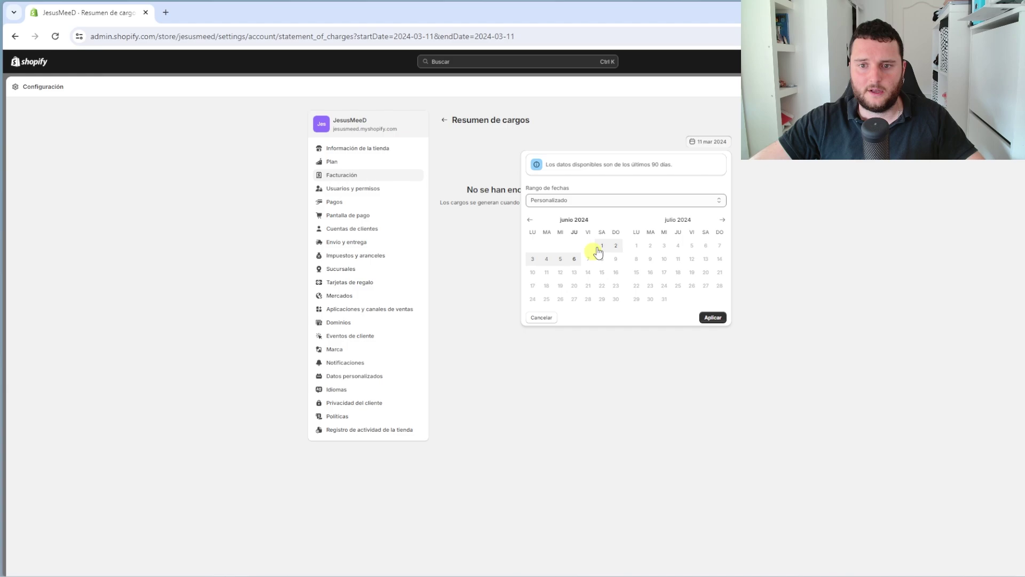
{"action": "left_click", "coordinate": [575, 259]}
{"action": "left_click", "coordinate": [711, 319]}
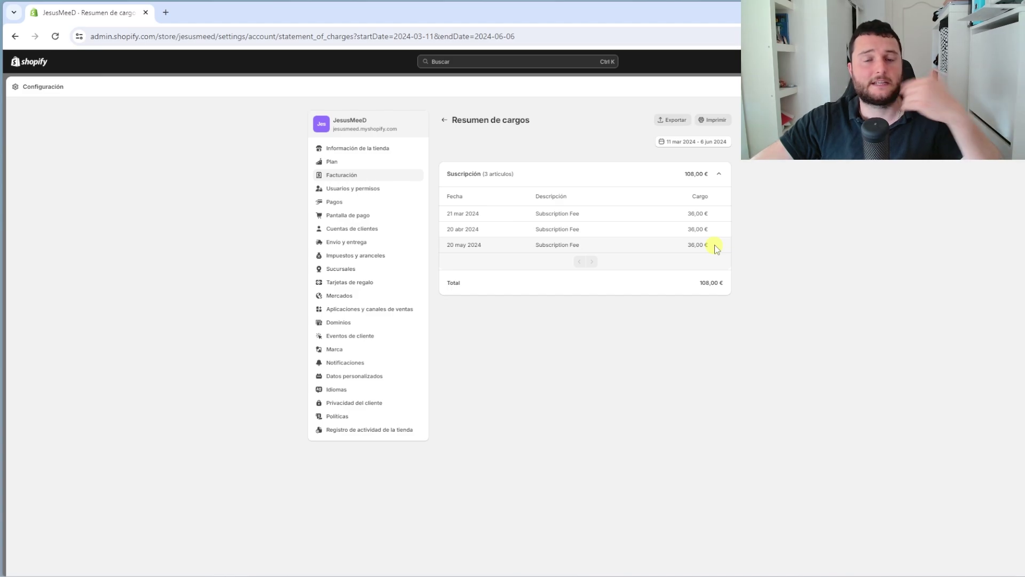
{"action": "left_click_drag", "start_coordinate": [713, 248], "coordinate": [445, 210]}
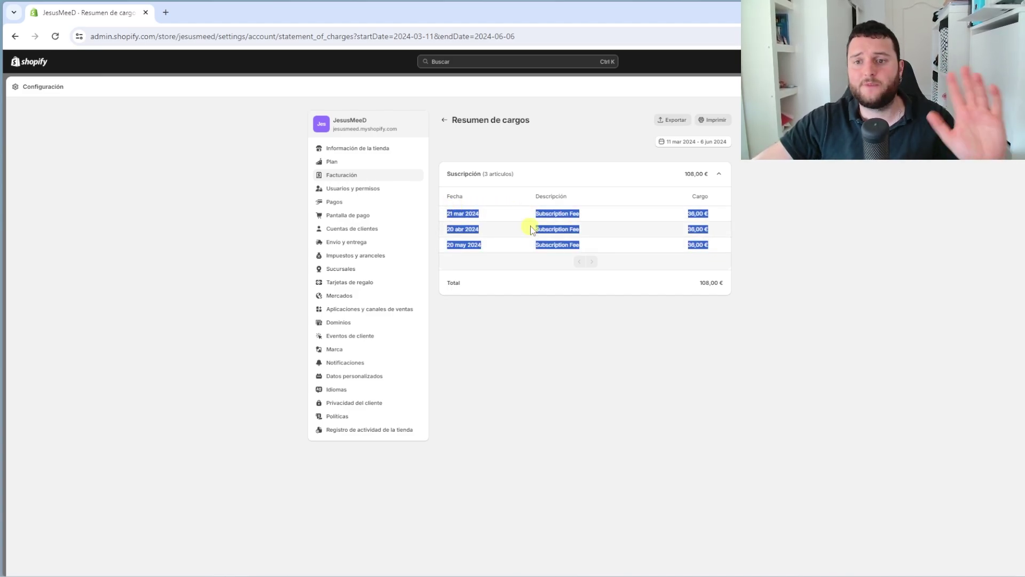
{"action": "left_click", "coordinate": [443, 122]}
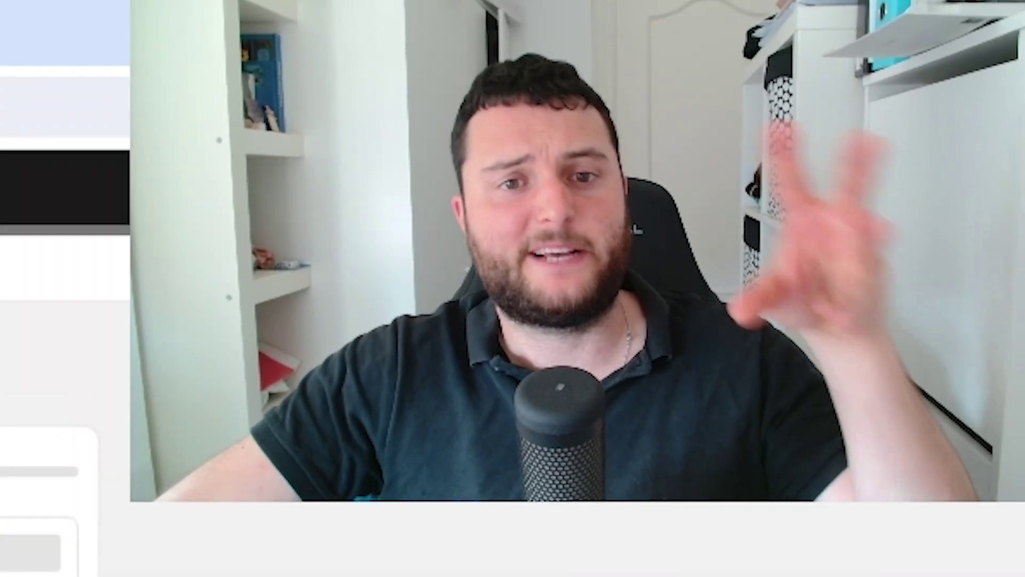